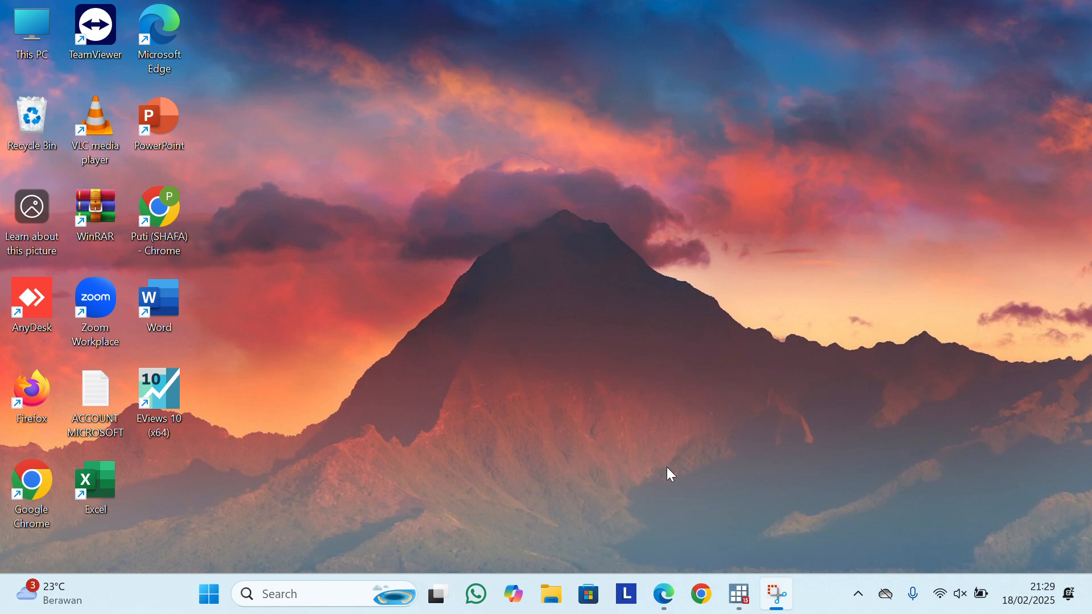
Step: Copy range A1:B21 from the Google Sheets data into Stata's Data Editor, treating the first row as variable names
left_click(662, 604)
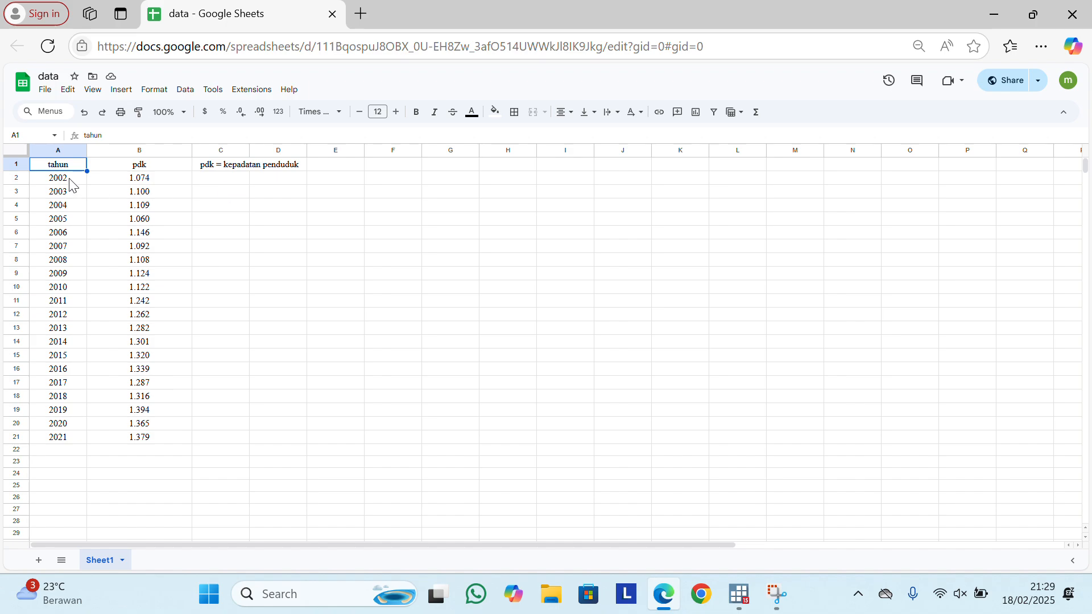
left_click_drag(68, 169, 131, 439)
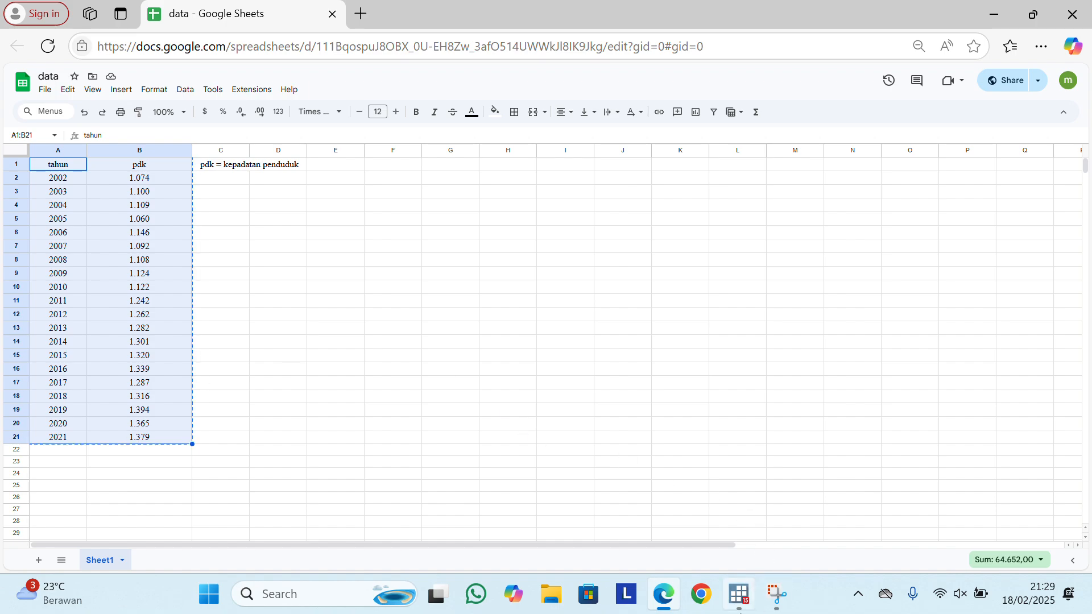
left_click(739, 598)
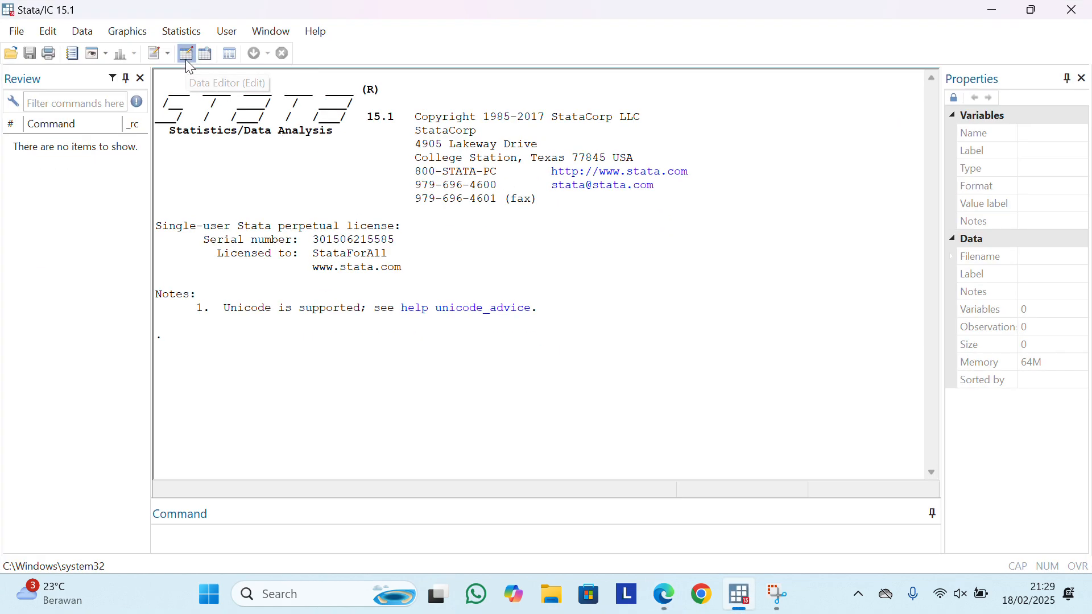
left_click(188, 57)
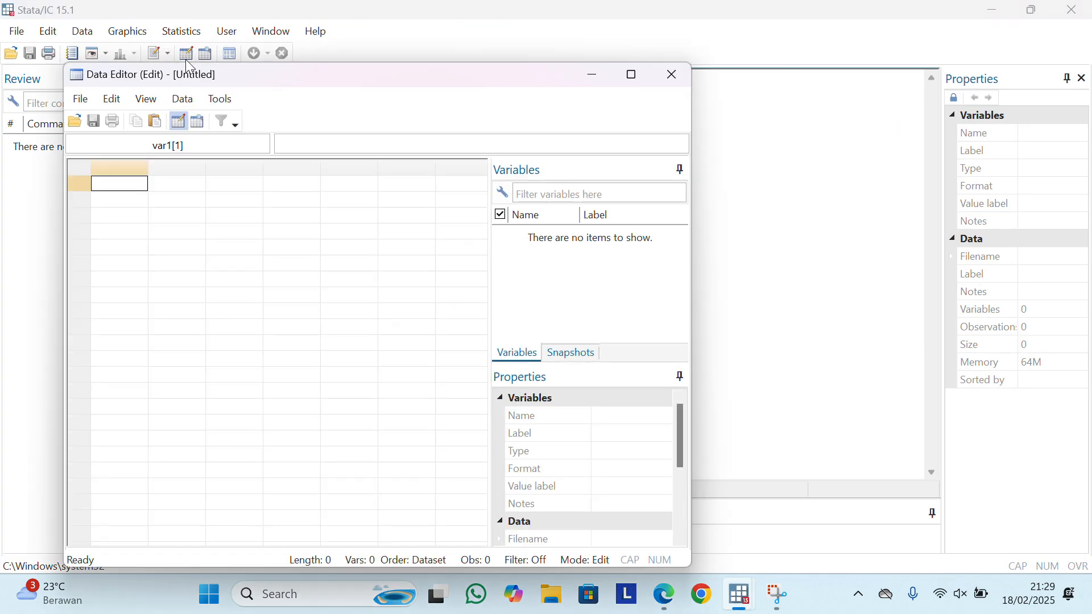
right_click(138, 199)
left_click(161, 224)
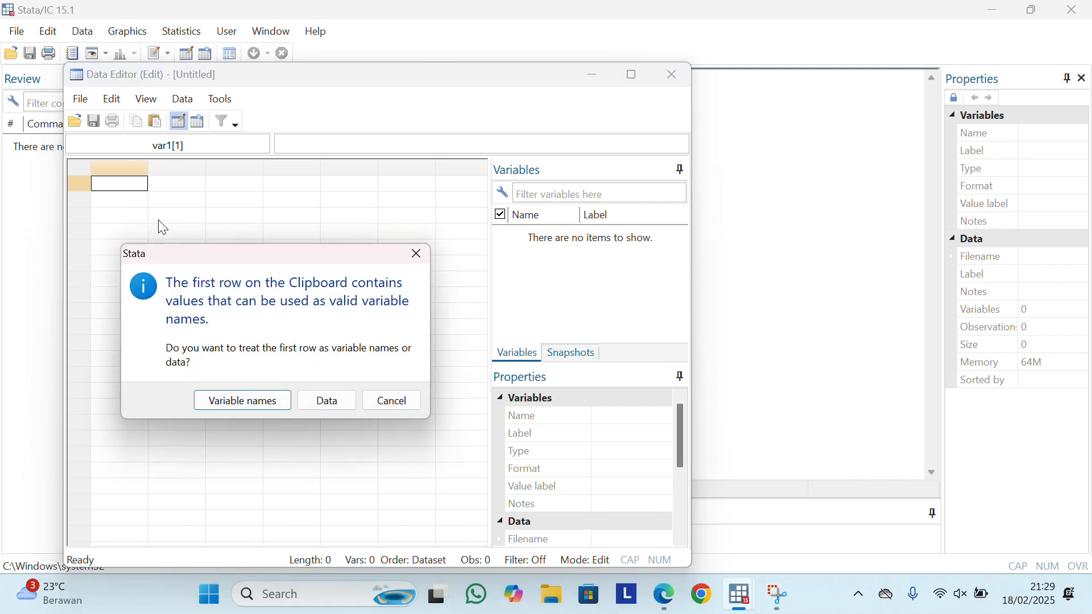
left_click(259, 402)
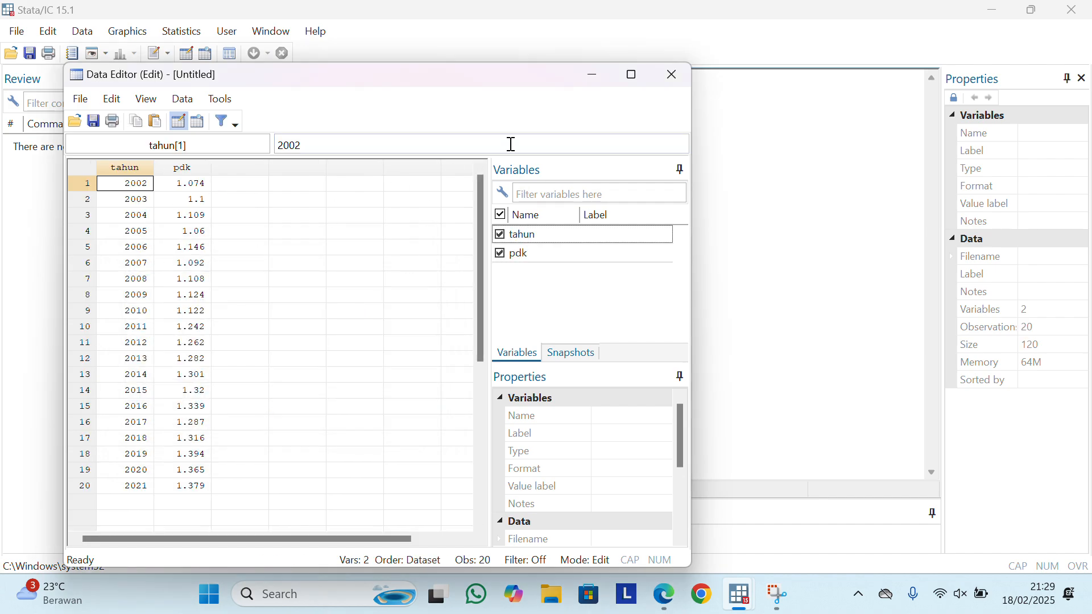
left_click(676, 74)
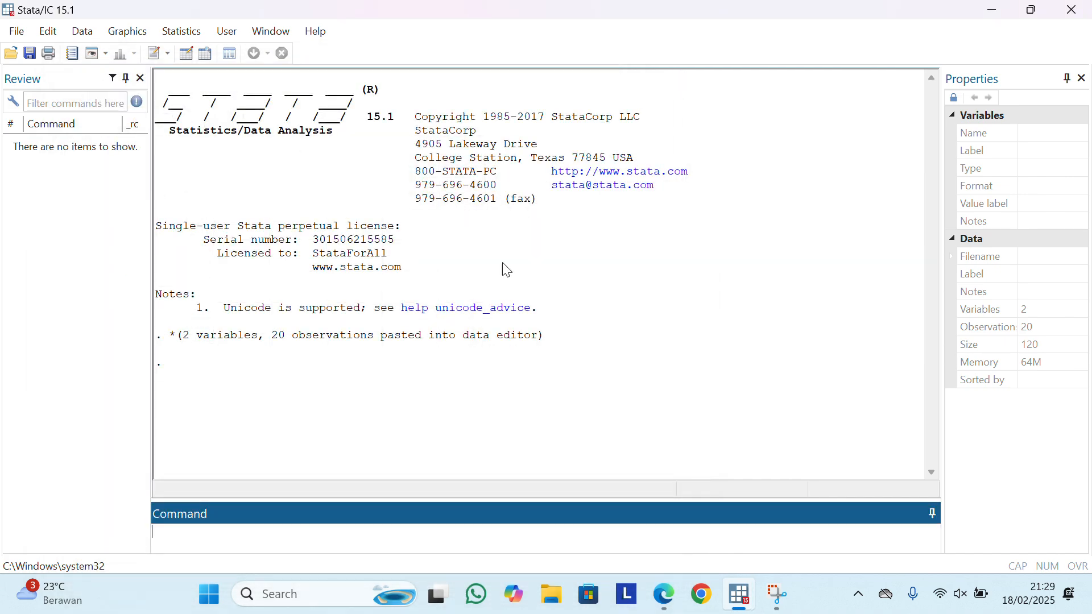
Step: Declare tahun as the time variable by running "tset tahun"
left_click(354, 537)
type("tset tahun")
key("Return")
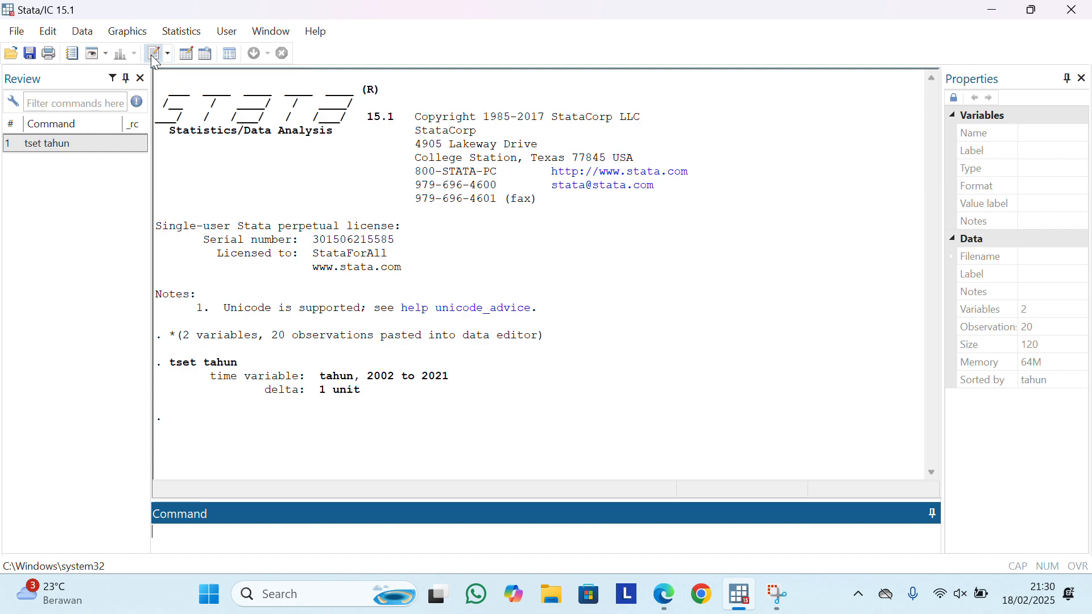
Step: Create a time-series line plot with pdk as the Y variable, and close the graph after viewing it
left_click(136, 35)
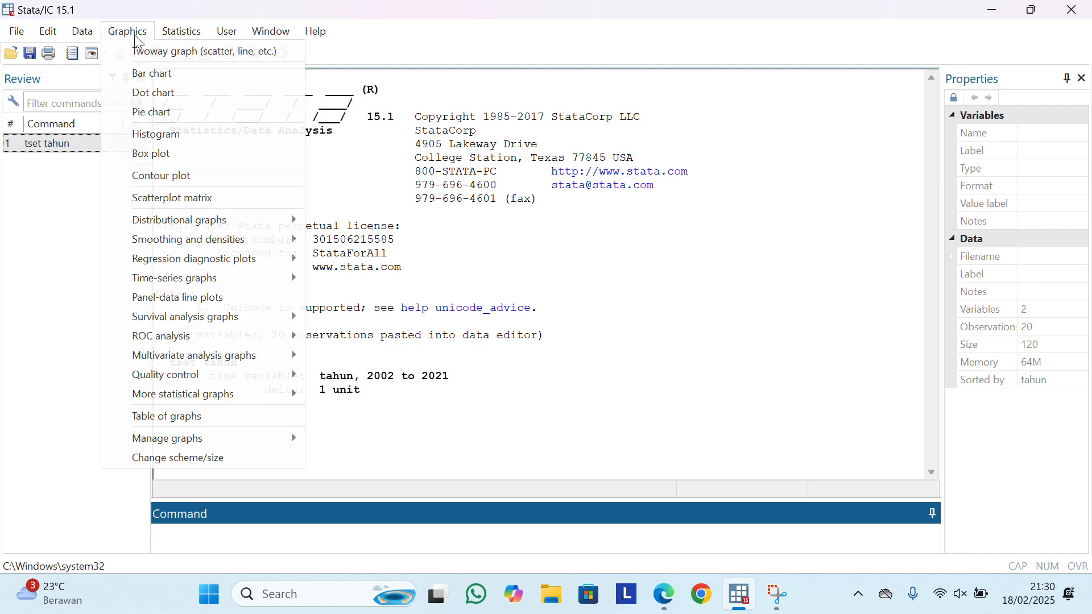
mouse_move(199, 275)
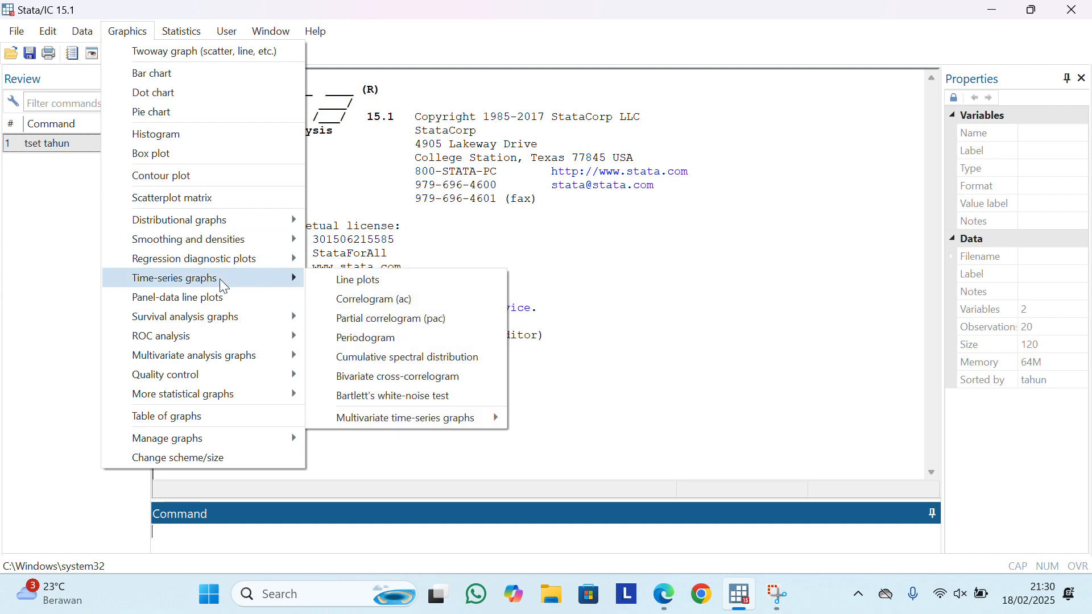
left_click(355, 280)
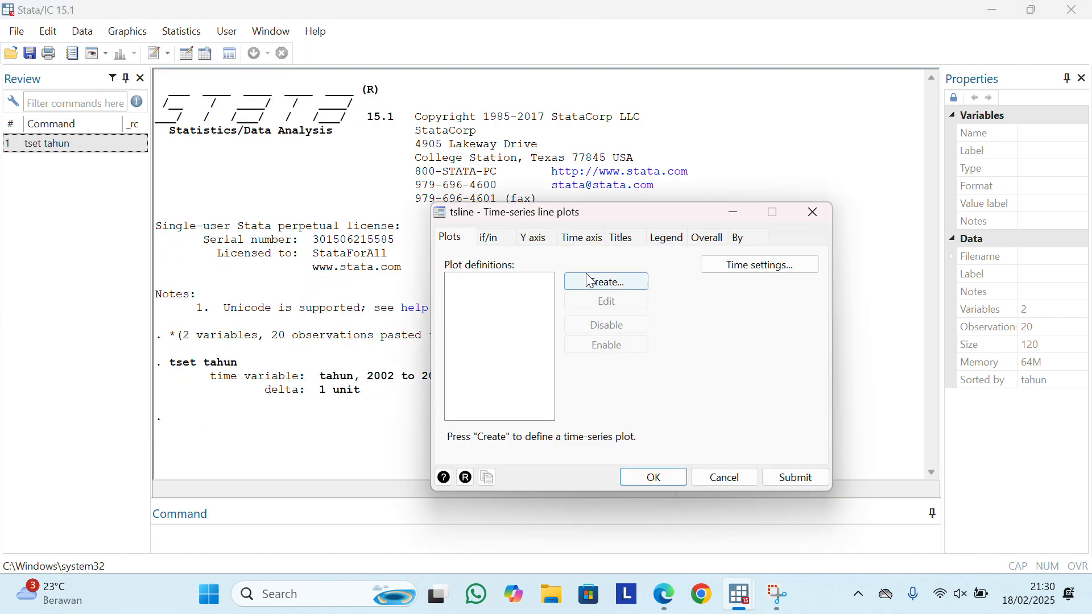
left_click(604, 285)
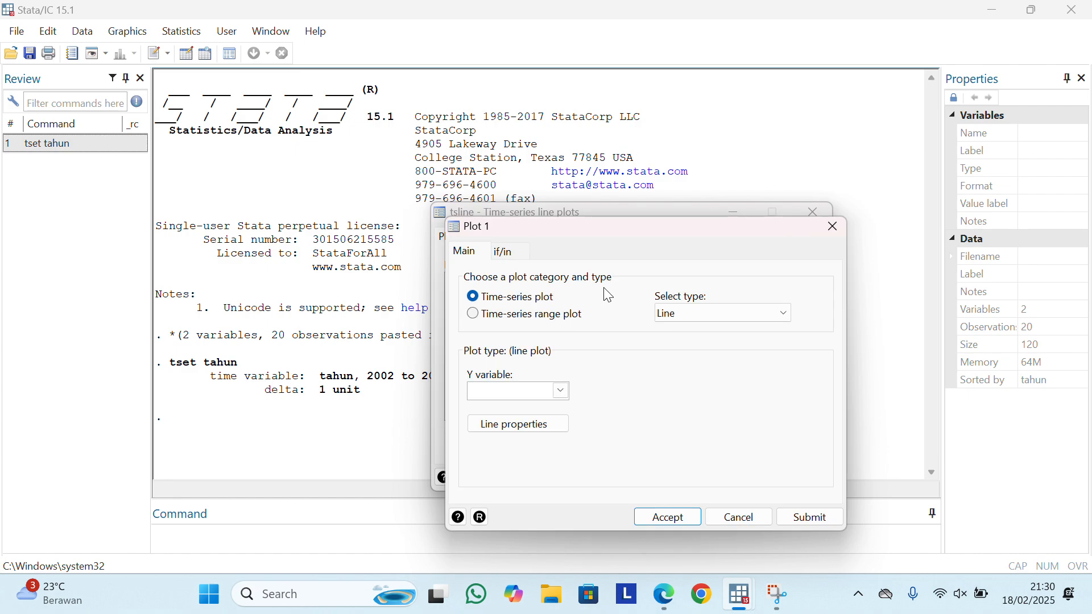
left_click(562, 390)
left_click(554, 438)
left_click(561, 391)
left_click(561, 424)
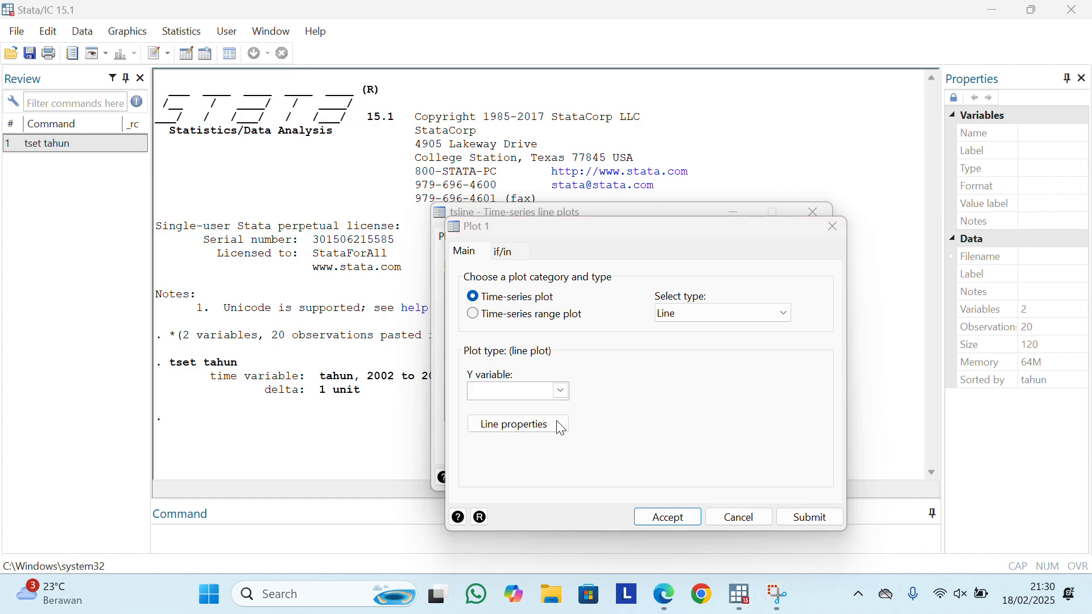
left_click(658, 518)
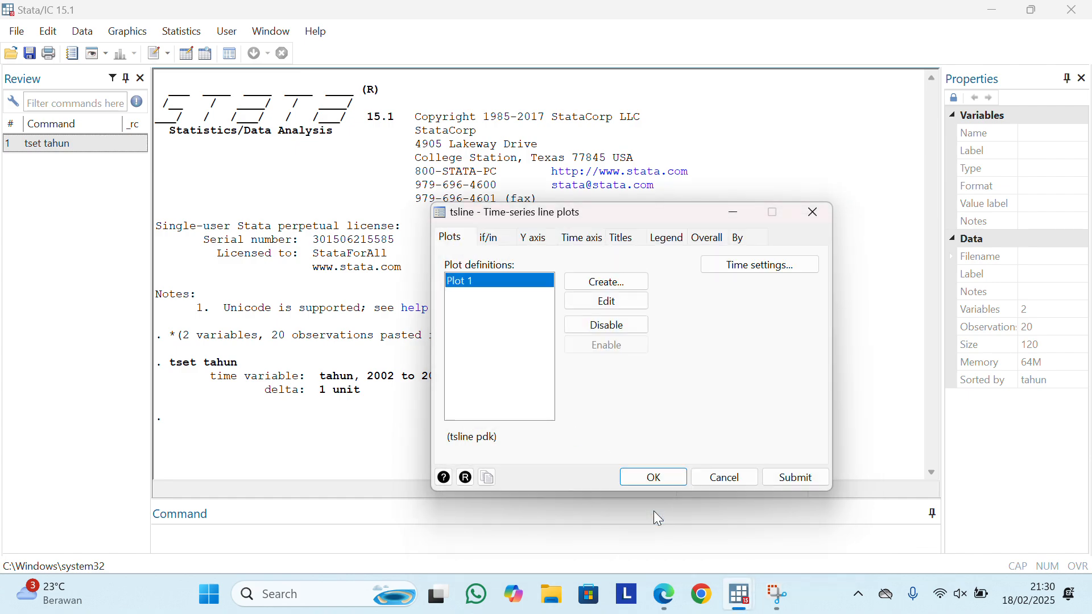
left_click(664, 480)
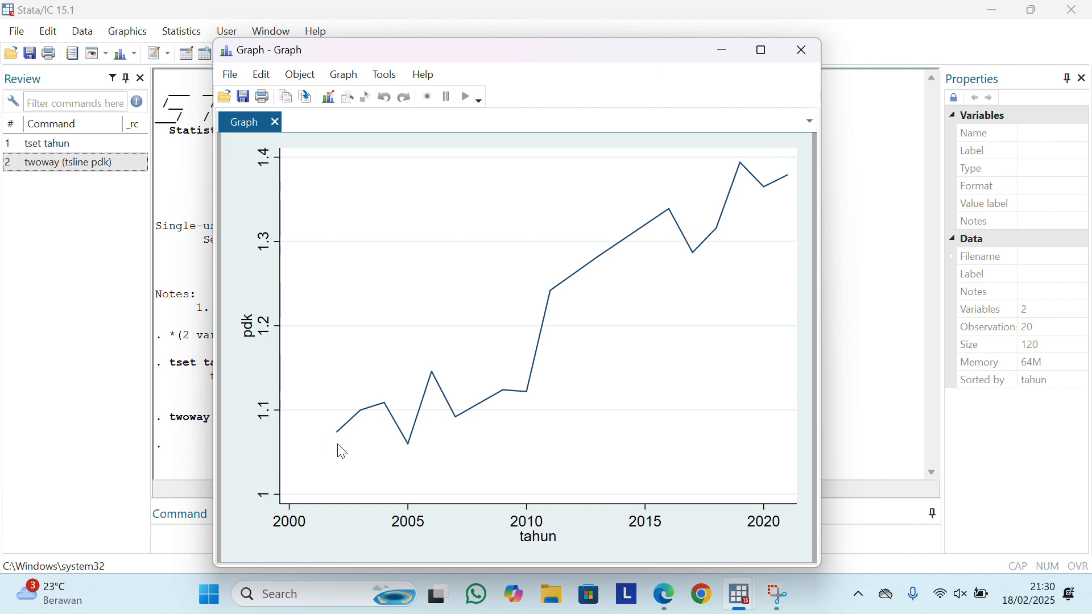
left_click(807, 54)
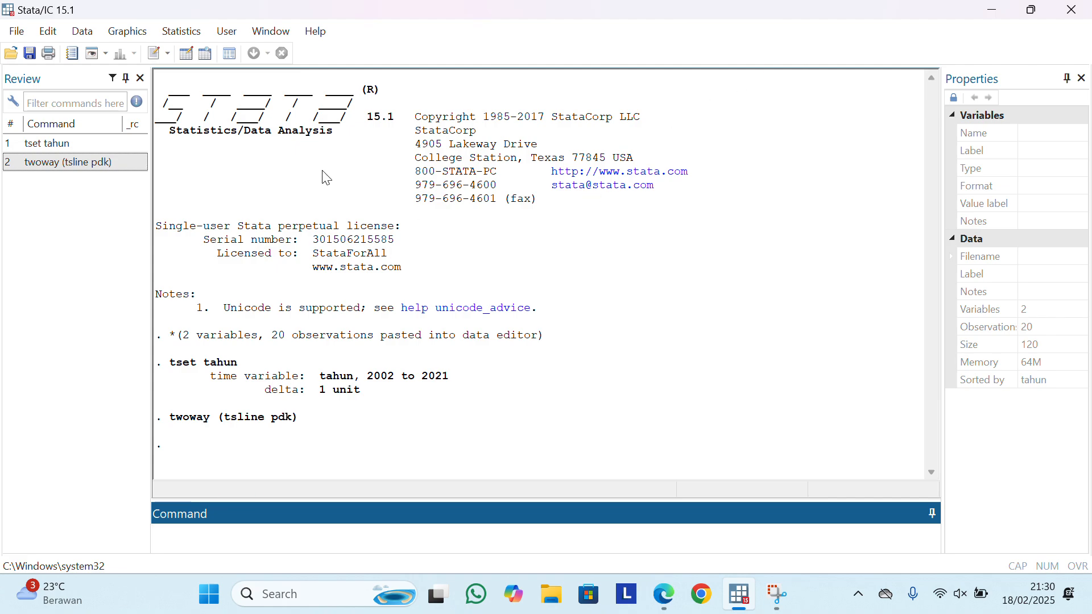
Step: Run an Augmented Dickey-Fuller unit-root test on pdk with 0 lagged differences
left_click(181, 33)
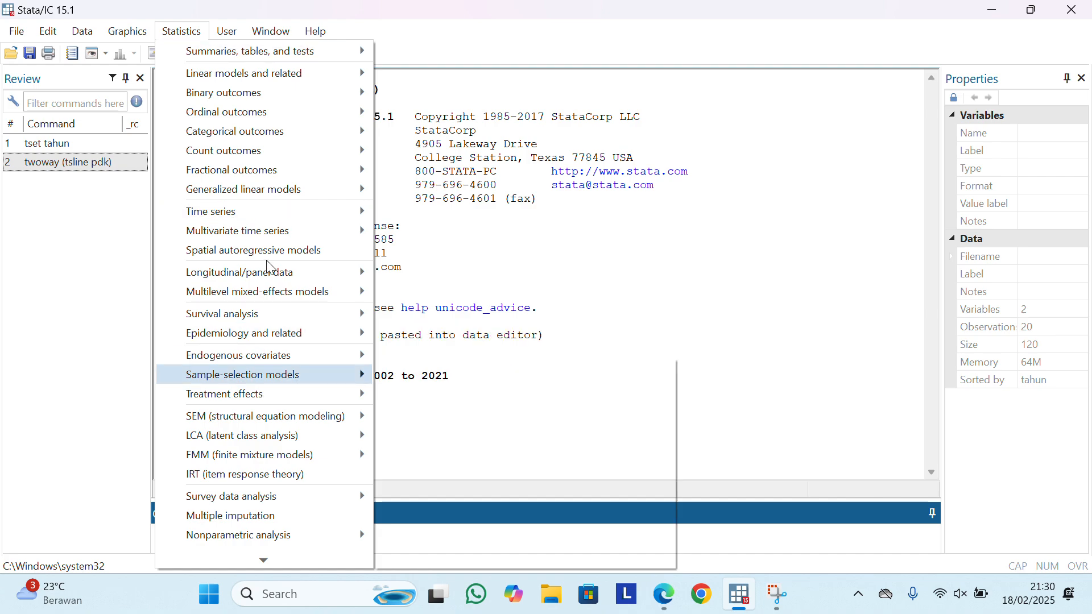
mouse_move(316, 212)
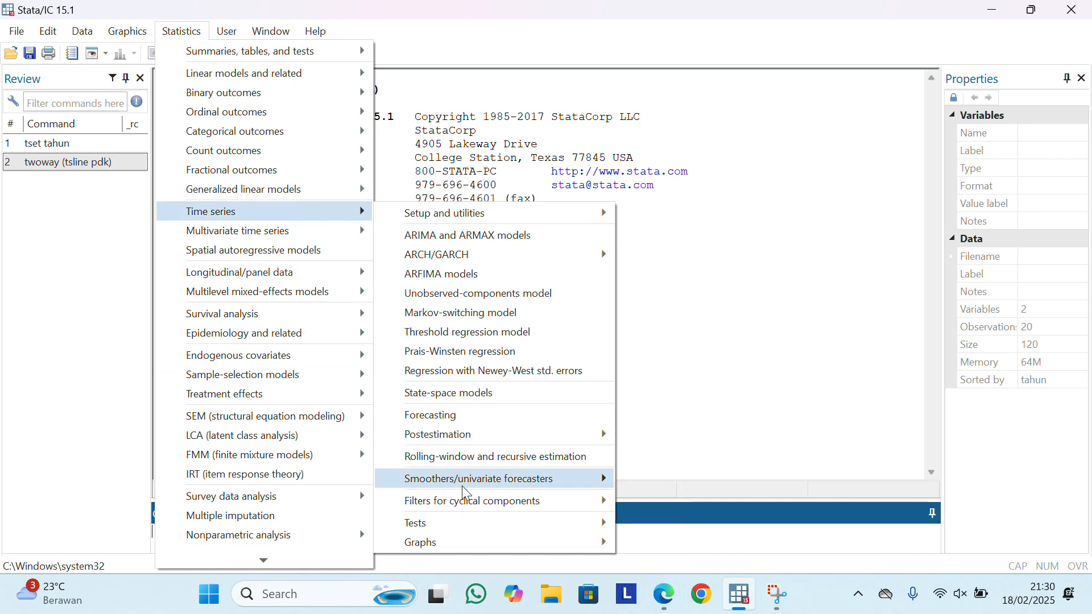
mouse_move(460, 521)
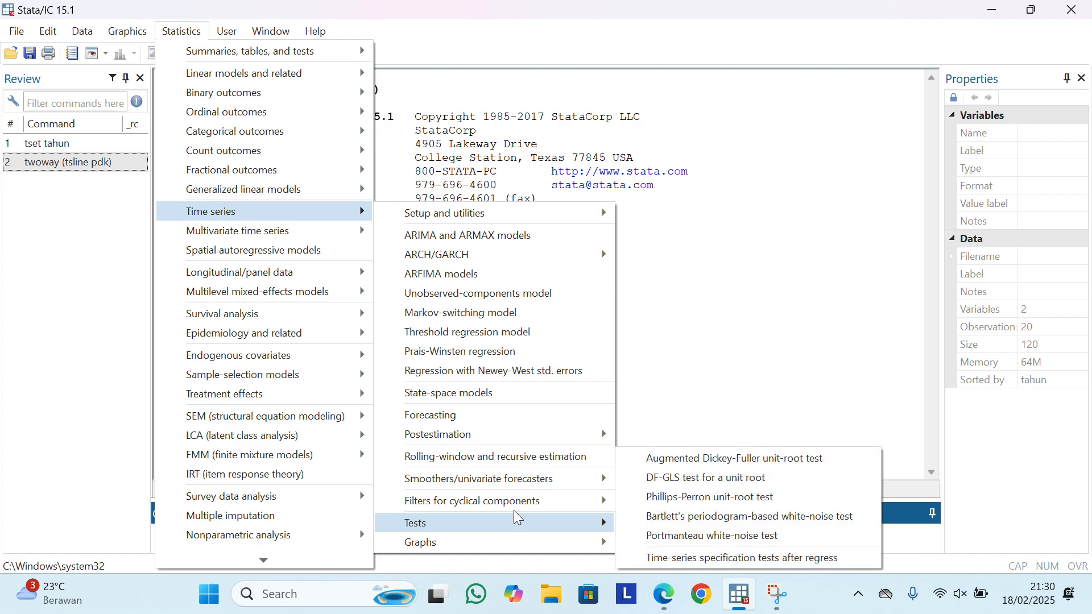
left_click(682, 465)
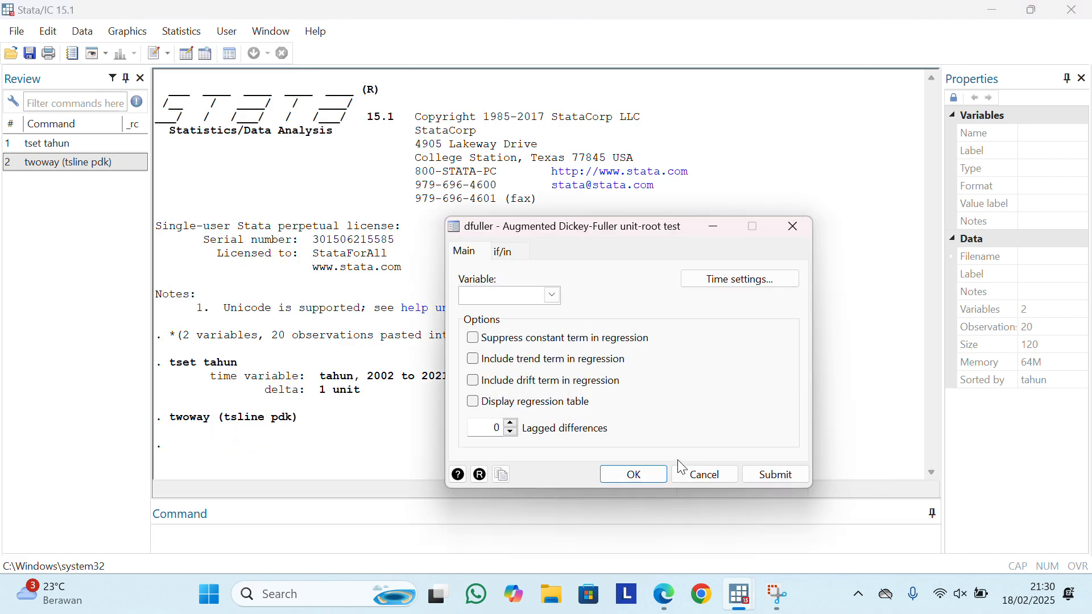
left_click(552, 295)
left_click(542, 328)
left_click(627, 479)
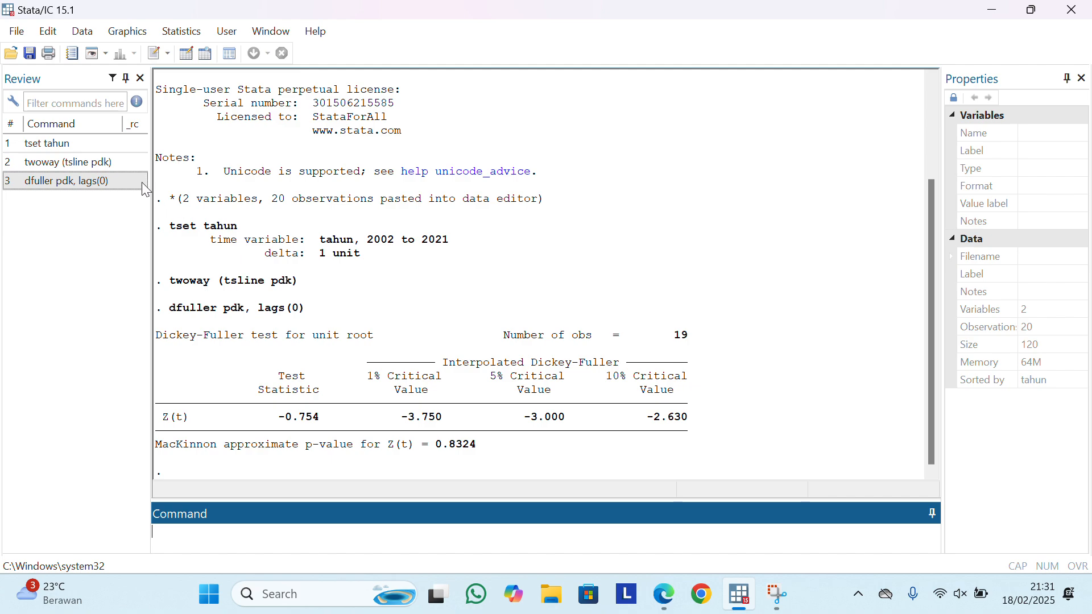
Step: Rerun the Dickey-Fuller test on the first difference using "dfuller d.pdk, lags(0)"
left_click(113, 181)
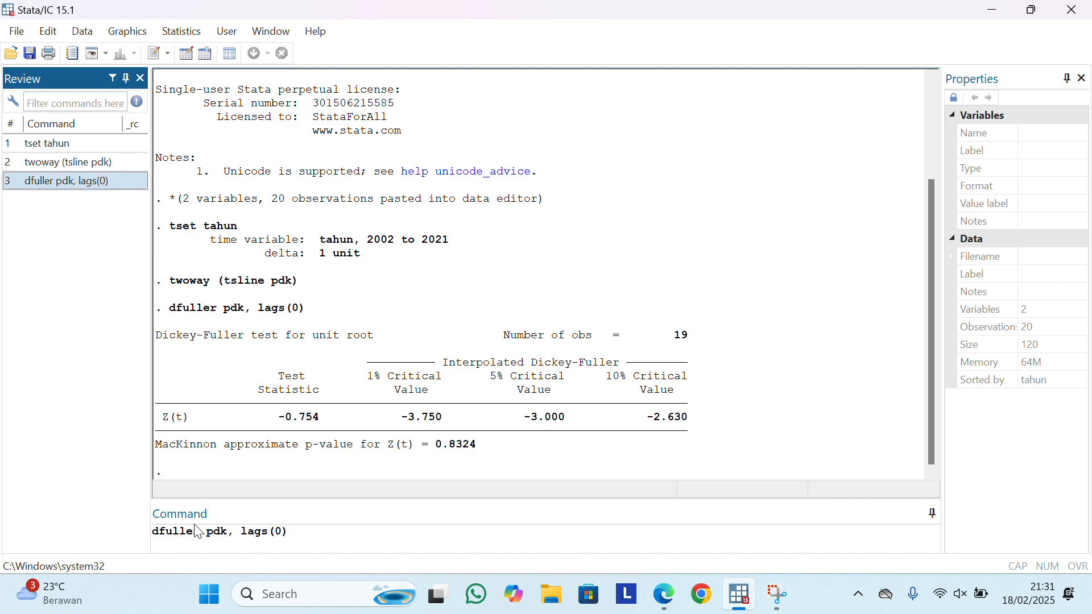
left_click(209, 534)
type("d.")
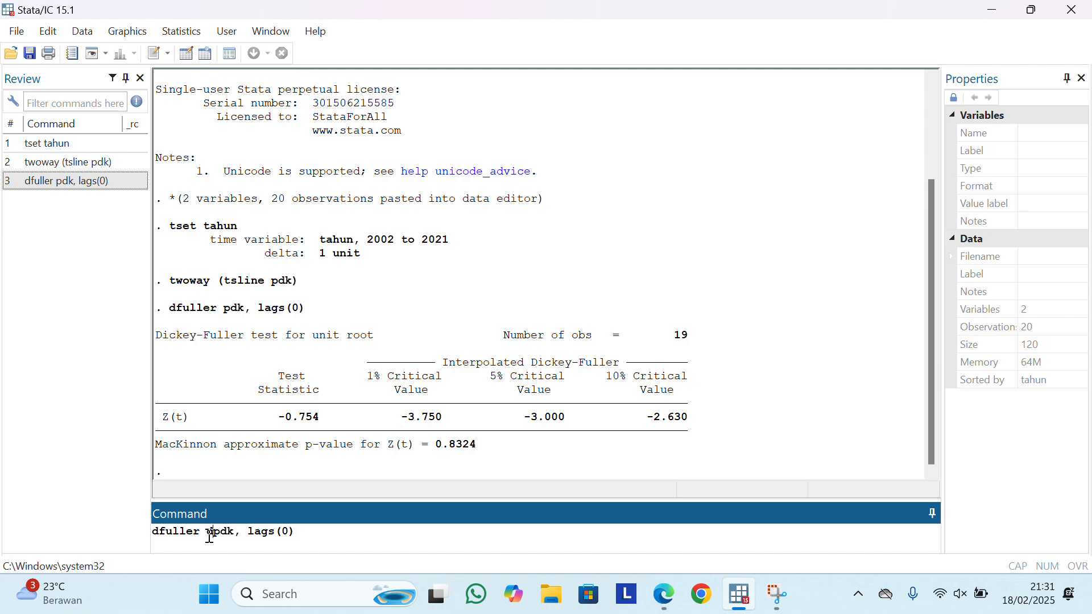
key("Return")
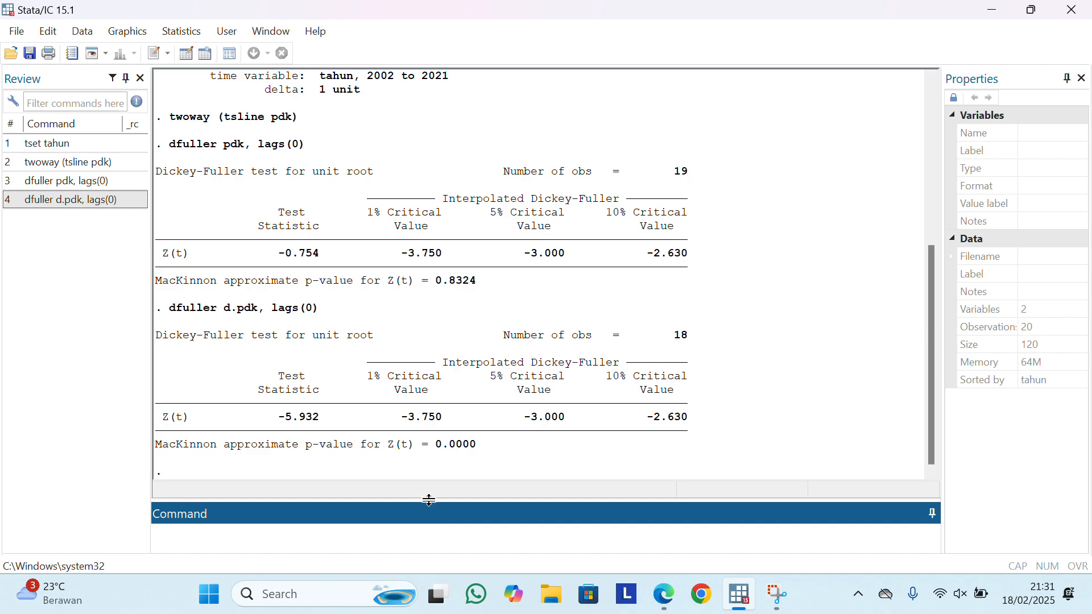
Step: Plot the autocorrelations of the differenced series with "ac d.pdk", and close the graph after viewing it
type("ac d.pdk")
key("Return")
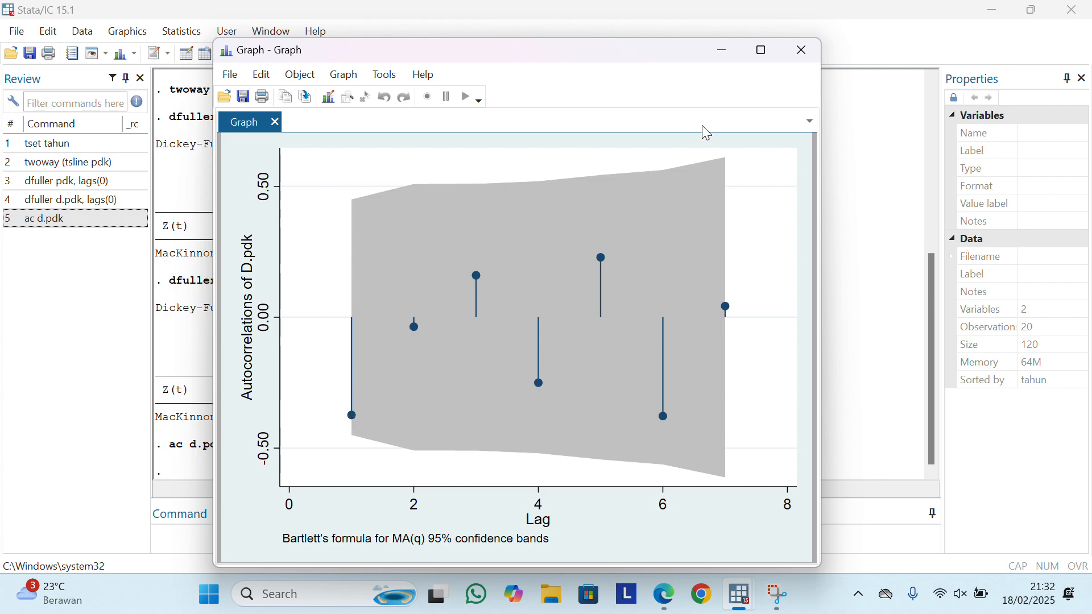
left_click(801, 53)
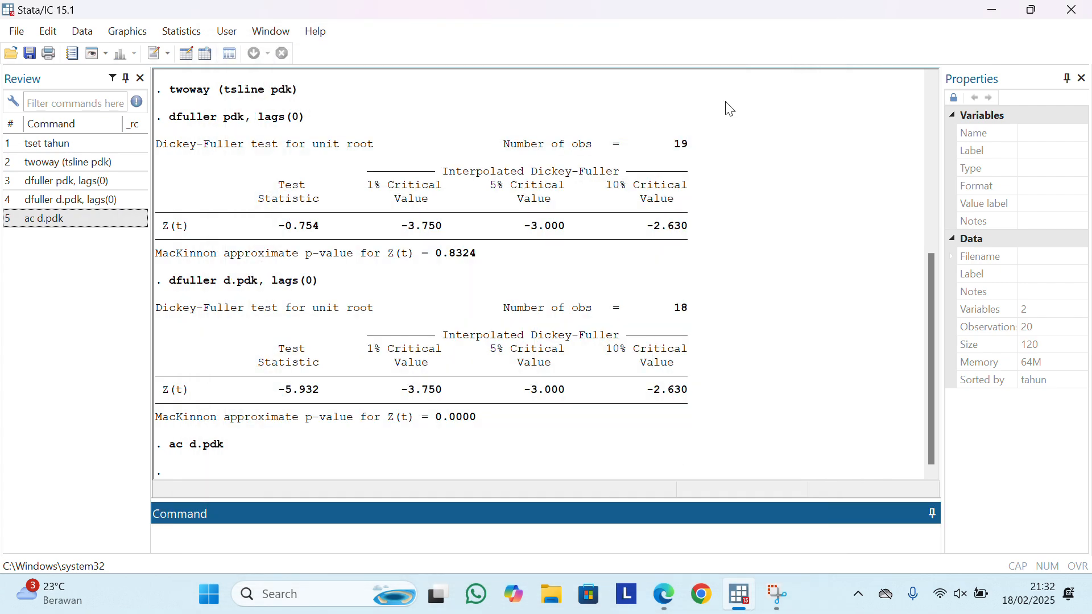
Step: Plot the partial autocorrelations of the differenced series with "pac d.pdk", and close the graph after viewing it
left_click(222, 535)
type("pac d.pdk")
key("Return")
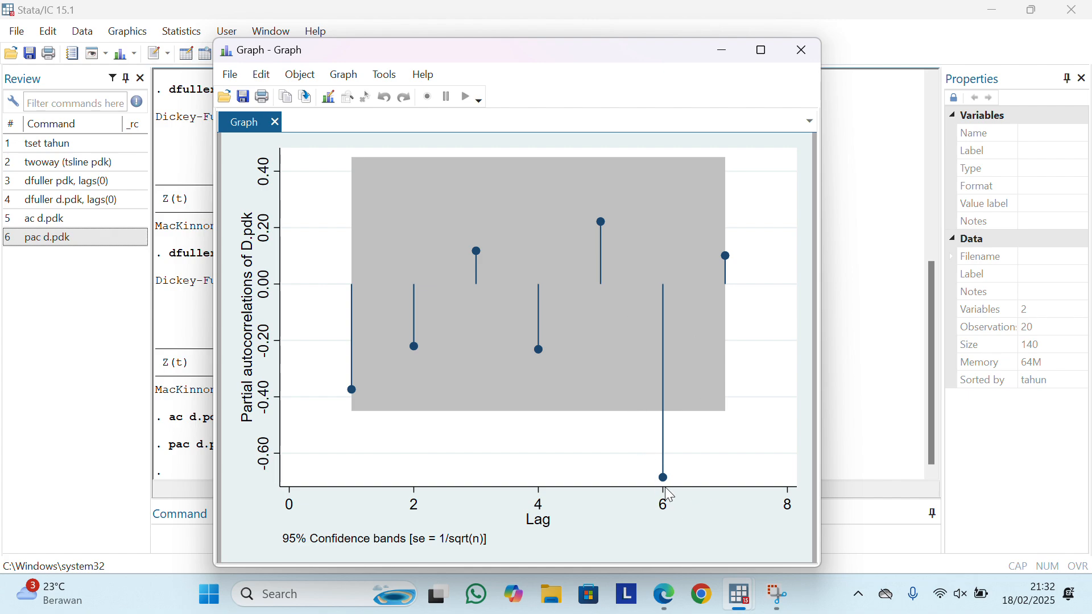
left_click(796, 60)
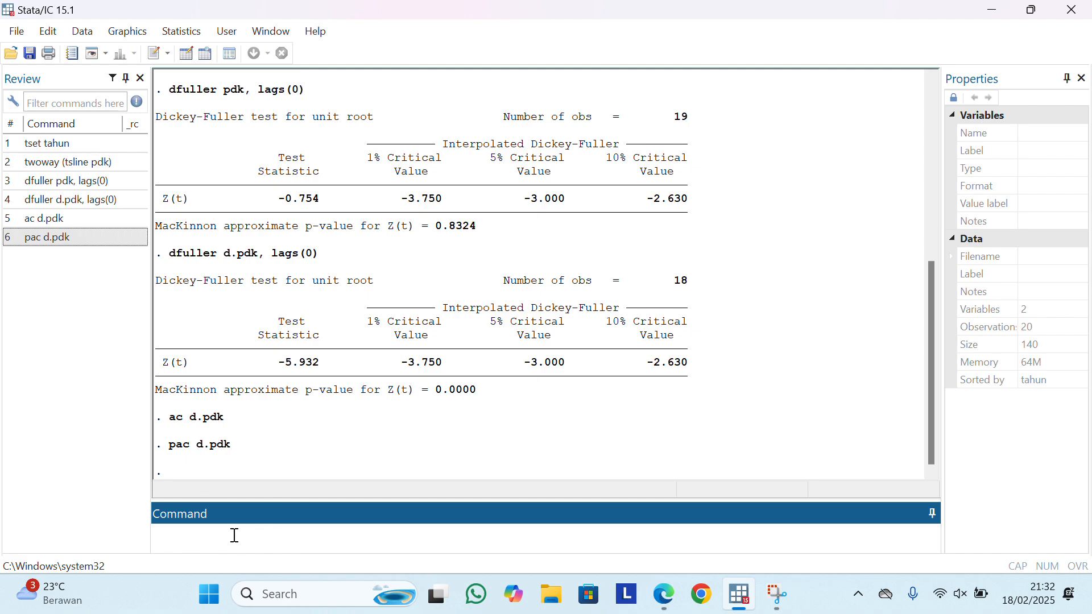
Step: Estimate the model "arima pdk, arima (6,1,1)" and review its regression output
type("arima pdk, arima (6,1")
type(",1)")
key("Return")
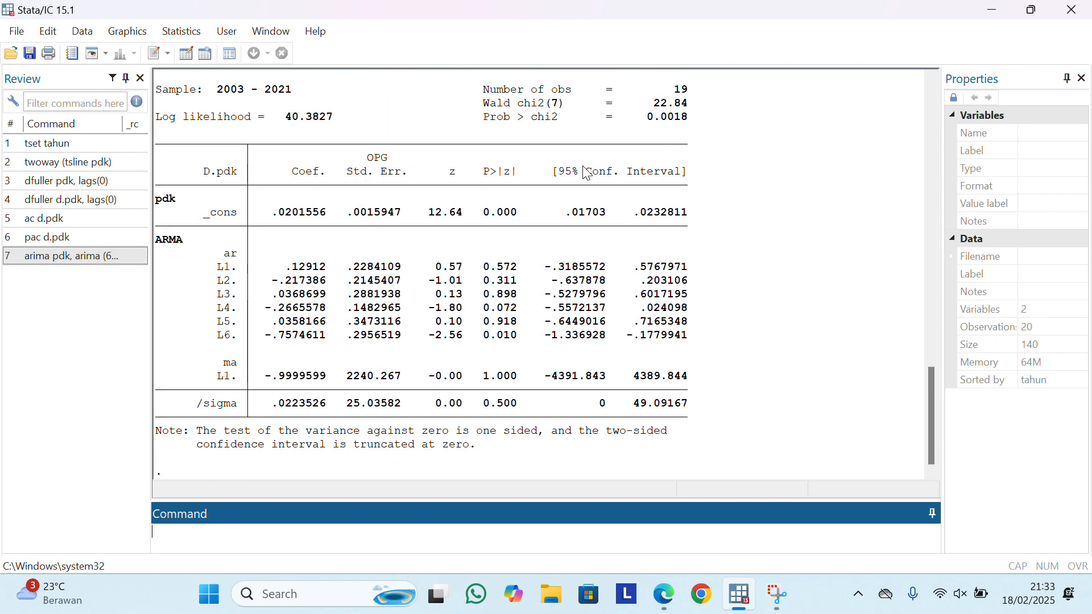
scroll(589, 174, "up", 1)
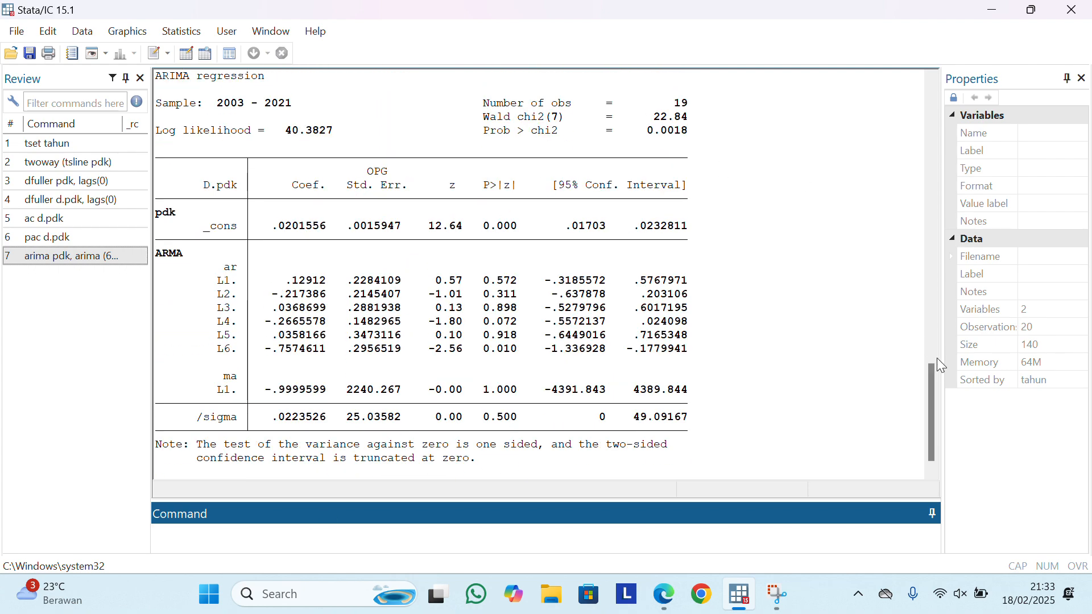
left_click_drag(932, 381, 940, 409)
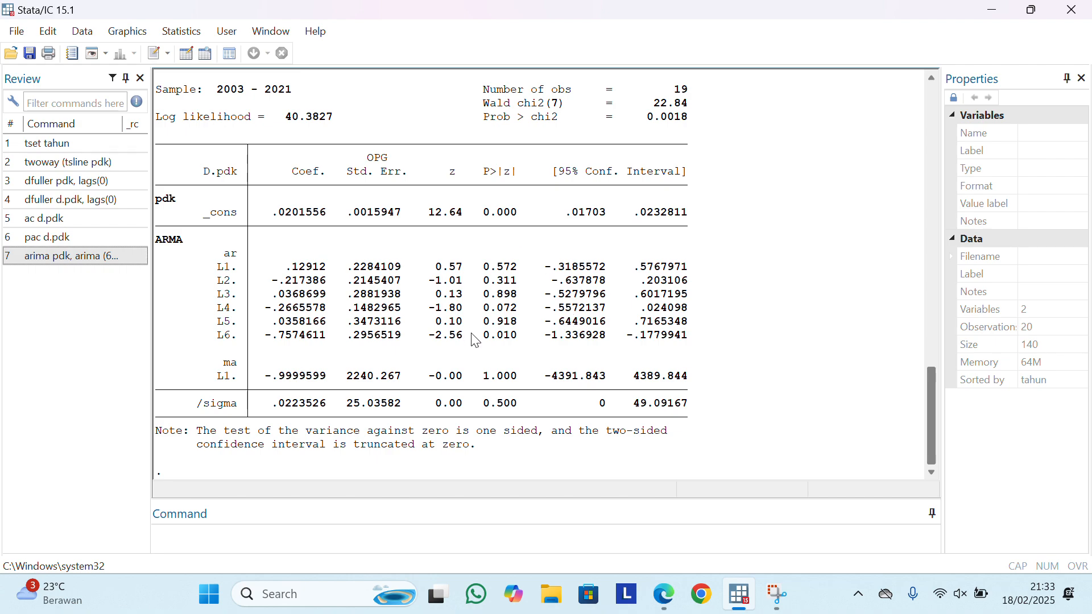
Step: Compute the AIC and BIC of the estimated ARIMA model with "estat ic"
left_click(217, 536)
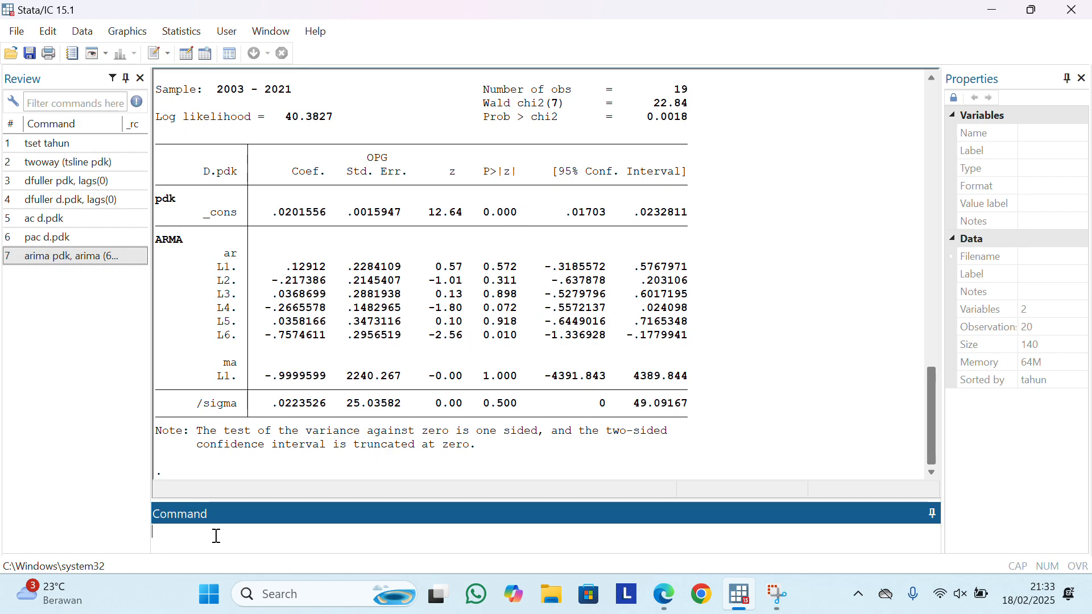
type("estat ic")
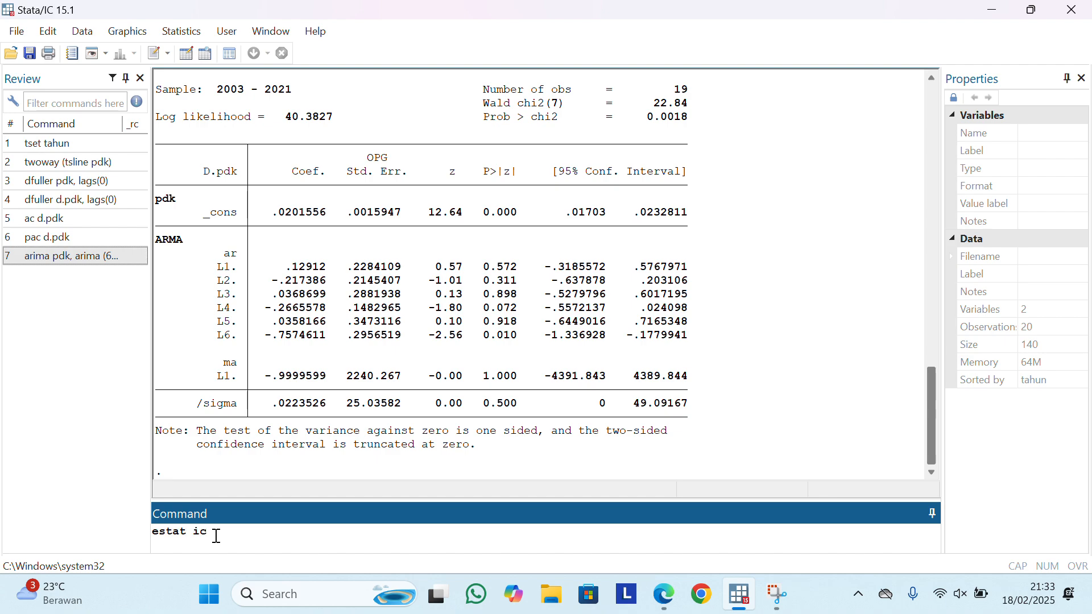
key("Return")
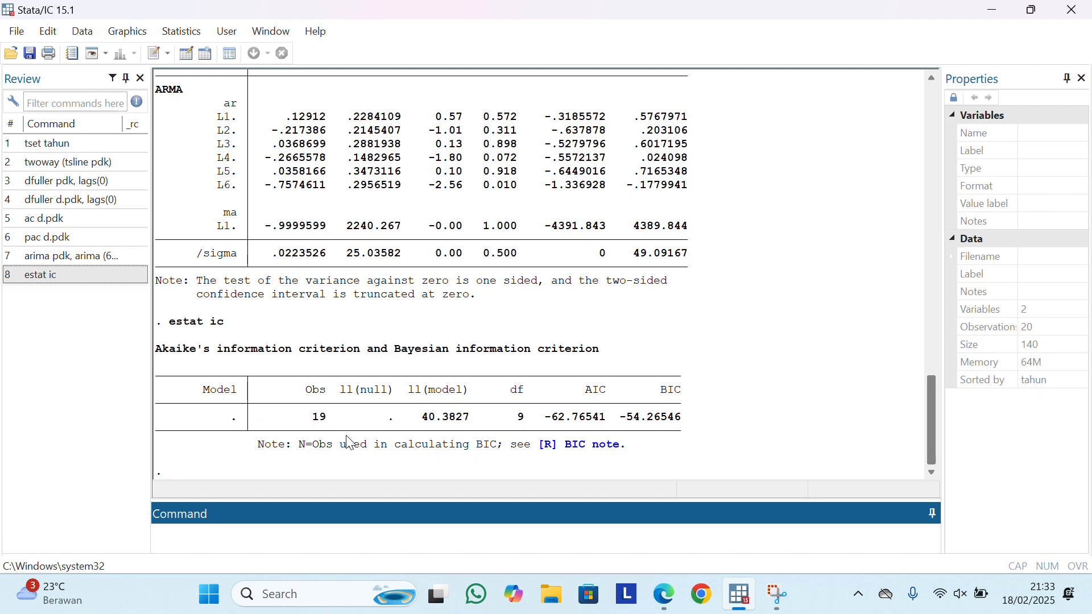
Step: Estimate the alternative model with the command "arima pdk, arima (1,1,1)"
left_click(121, 256)
left_click(281, 533)
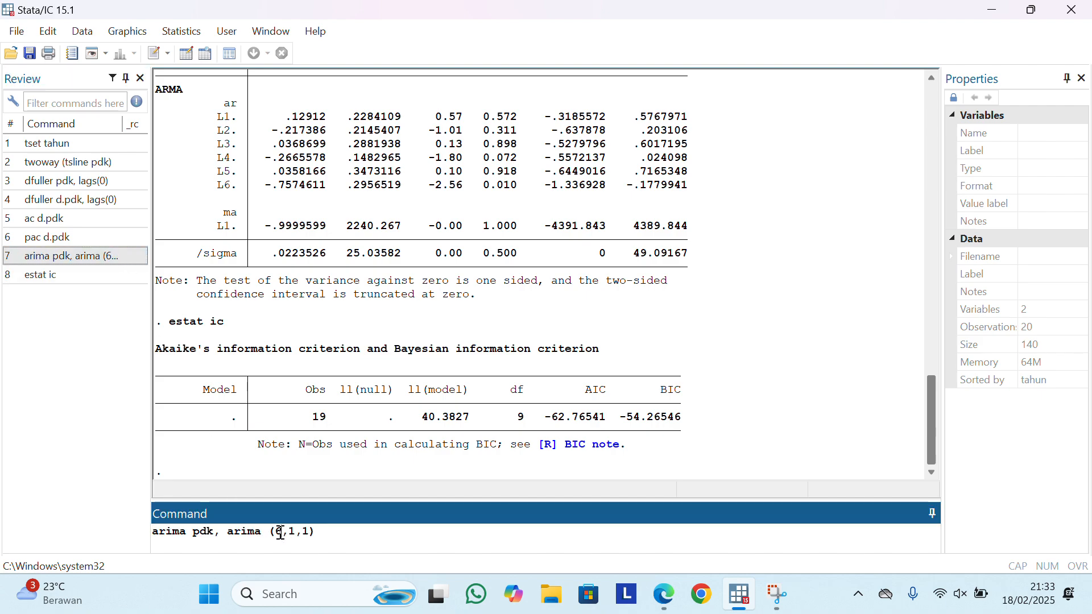
key("BackSpace")
type("1")
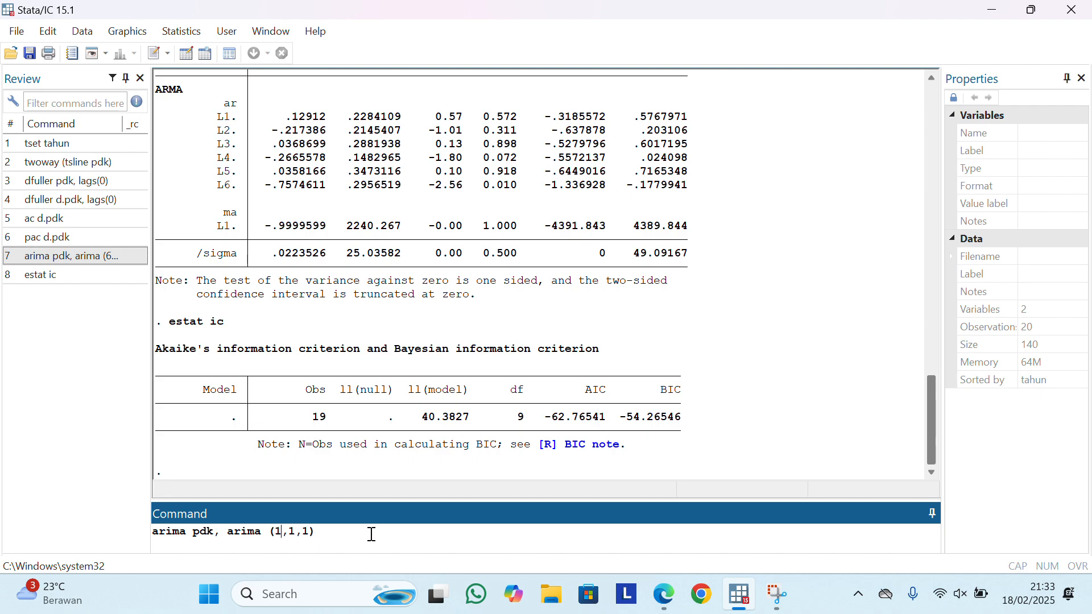
key("Return")
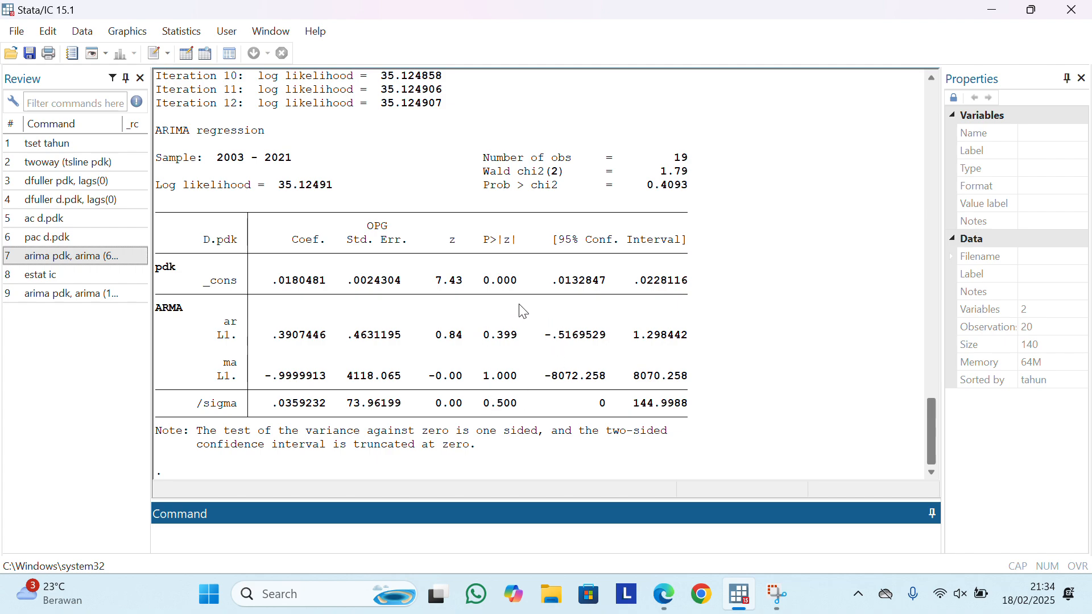
Step: Compute the AIC and BIC of the (1,1,1) model with "estat ic" and compare its output with the earlier (6,1,1) results
left_click(124, 286)
key("Return")
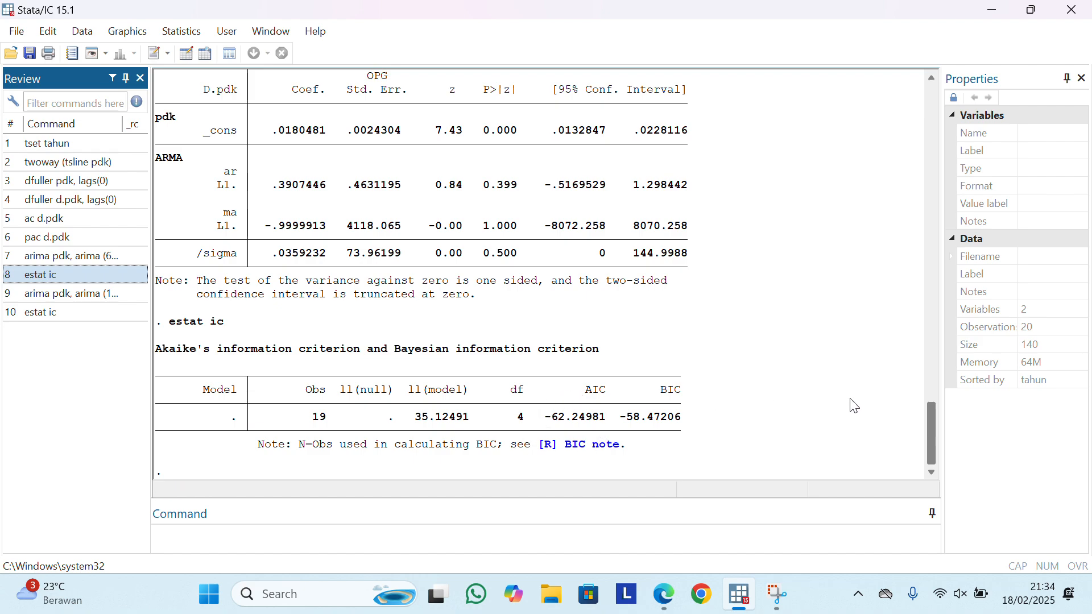
left_click_drag(933, 413, 913, 275)
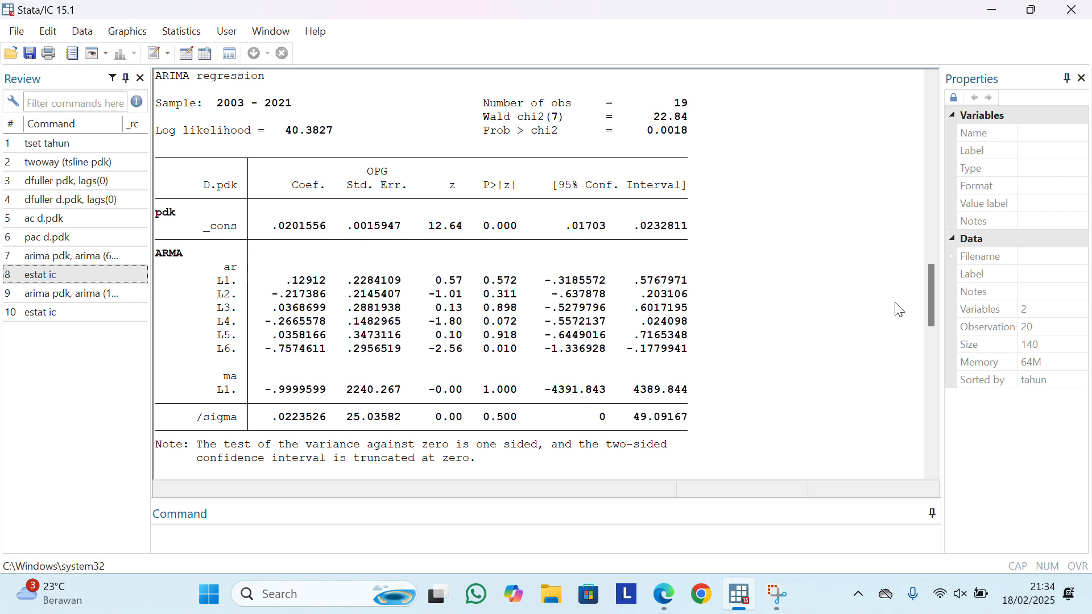
left_click_drag(931, 313, 930, 469)
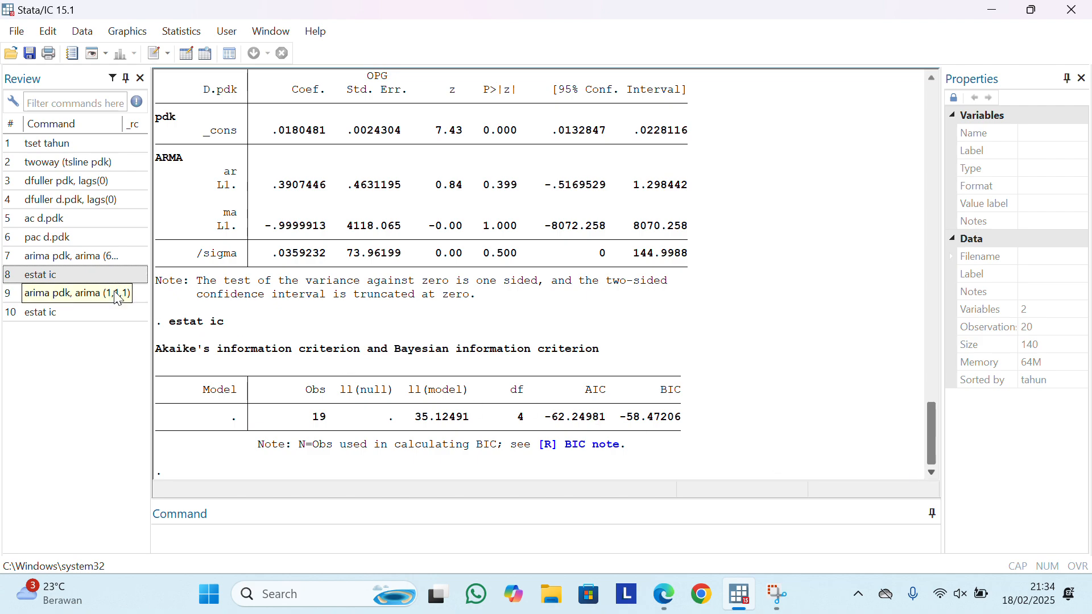
Step: Re-estimate the selected model "arima pdk, arima (6,1,1)" from the command history
left_click(120, 261)
double_click(117, 257)
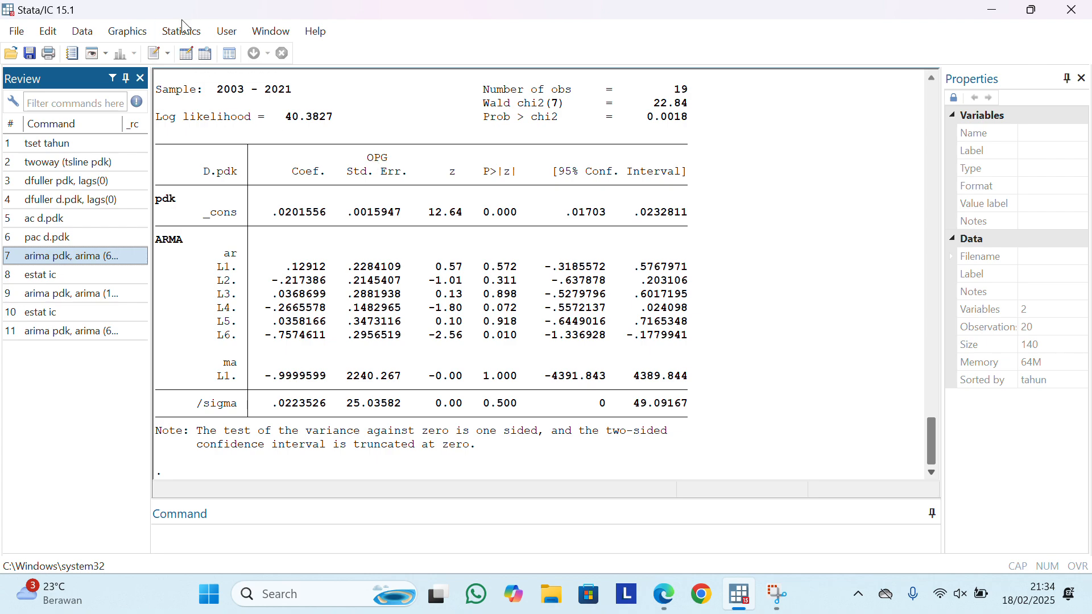
Step: Add 3 observations to the end of the time-series dataset with tsappend
left_click(182, 35)
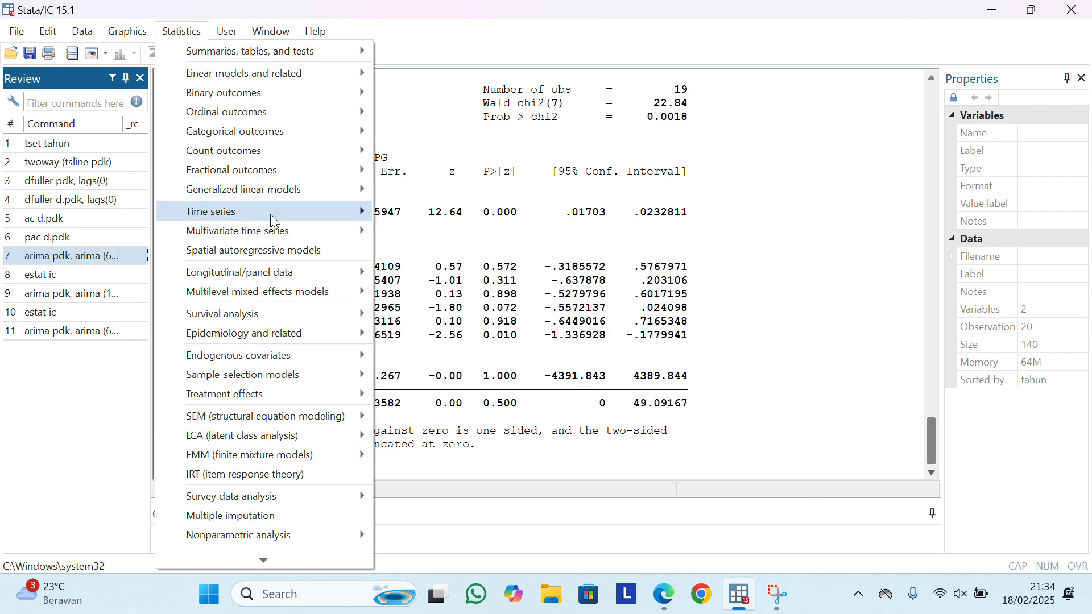
mouse_move(271, 212)
mouse_move(500, 210)
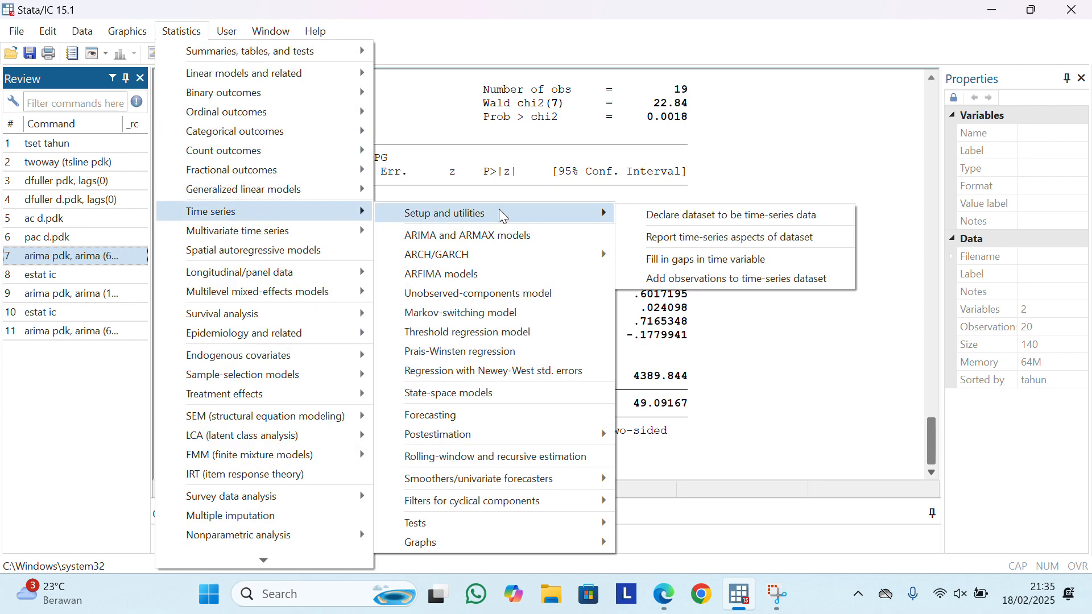
left_click(667, 285)
left_click(530, 322)
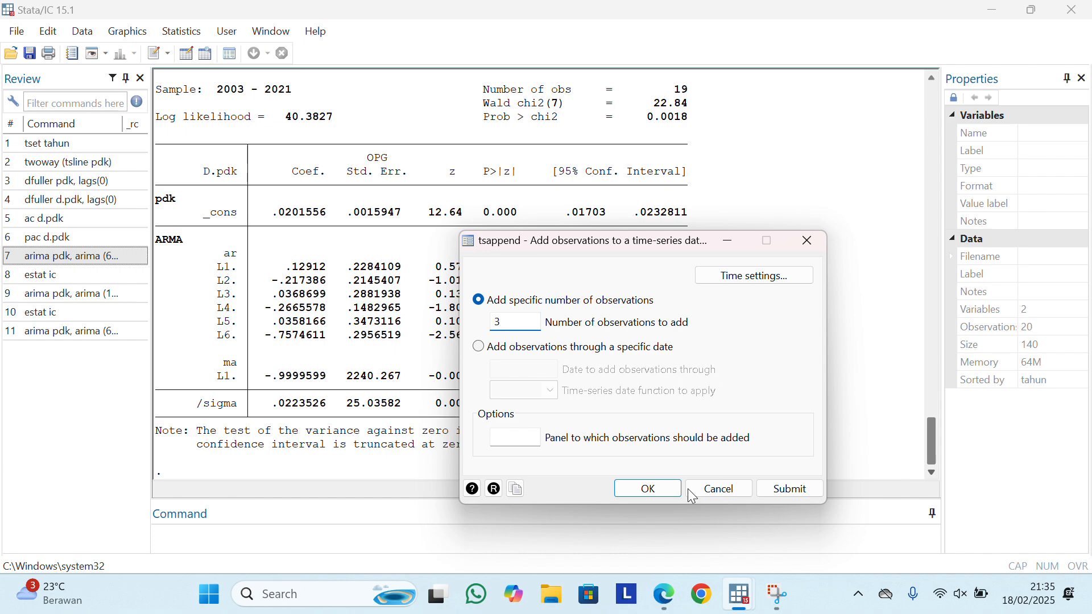
left_click(666, 490)
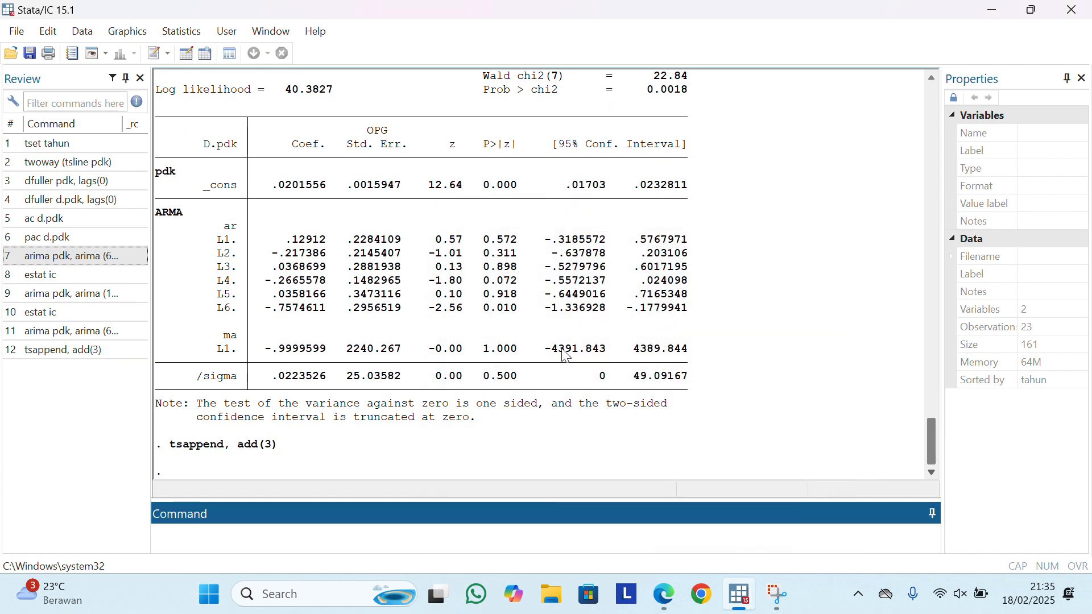
Step: Check the appended years at the end of the dataset in the Data Editor, and close the editor
left_click(282, 529)
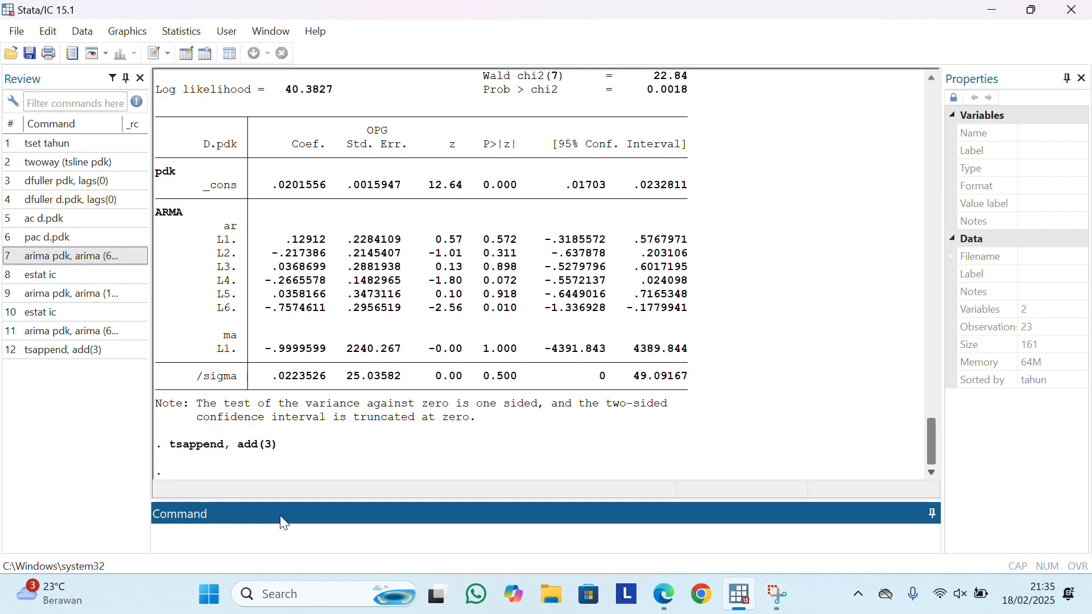
left_click(194, 55)
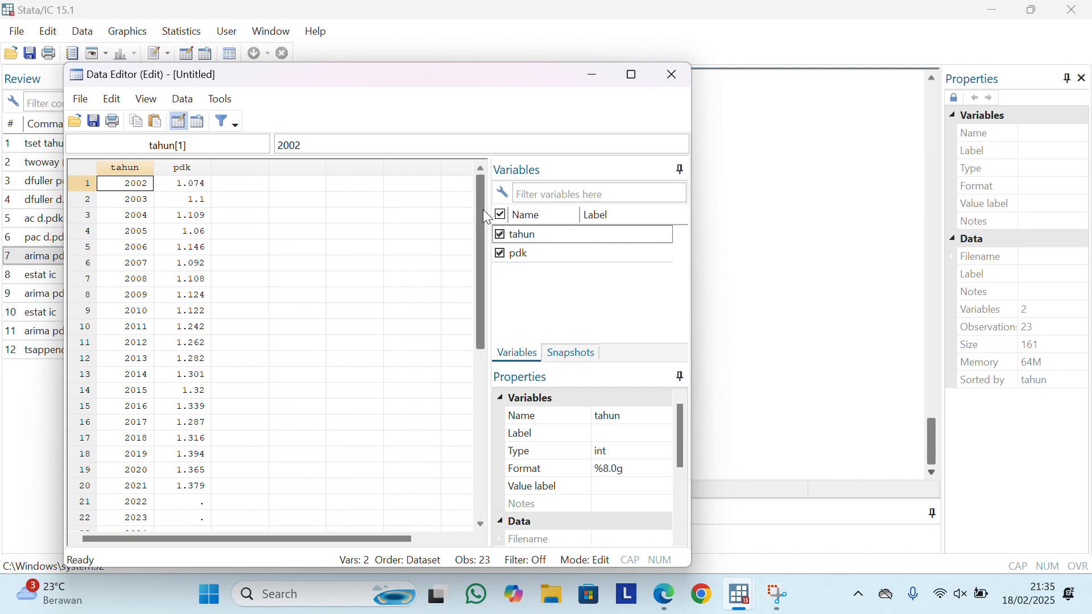
left_click_drag(485, 219, 470, 283)
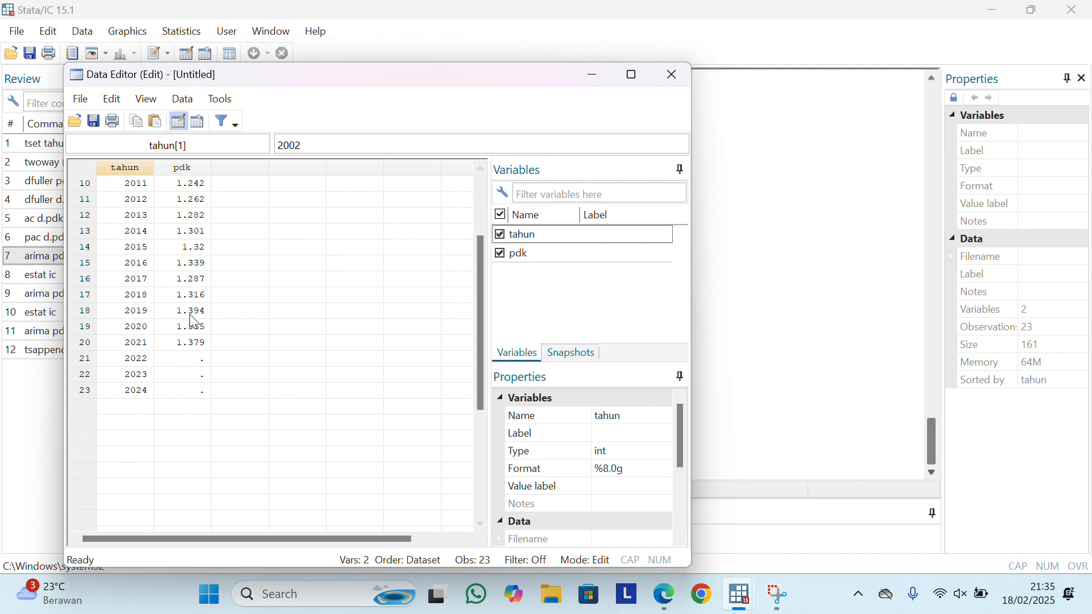
left_click(679, 74)
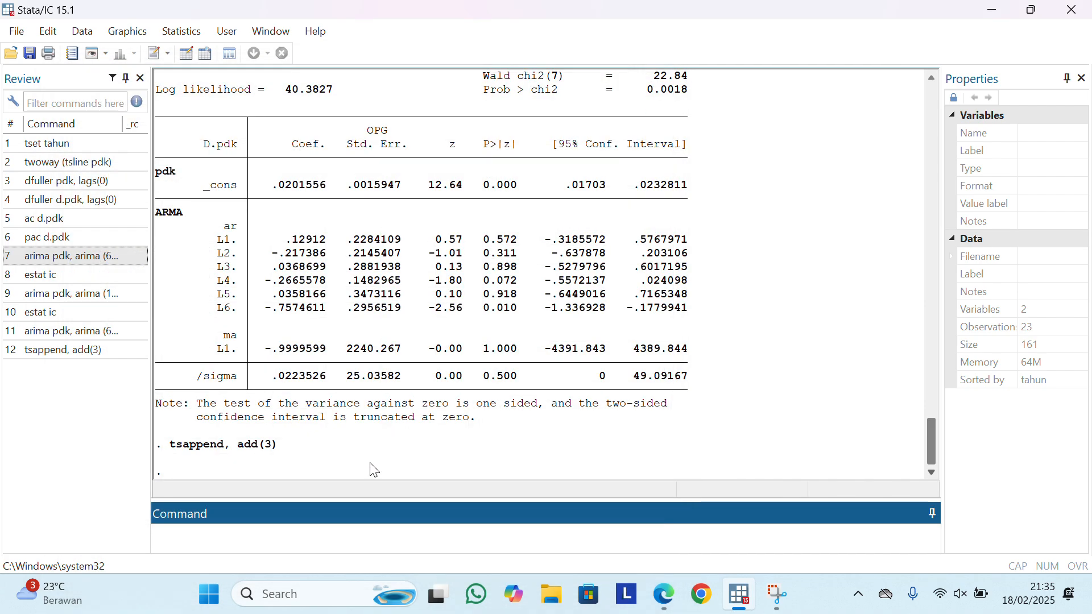
Step: Generate the forecast variable fcpdk with the command "predict fcpdk, y dynamic (2022)"
left_click(326, 540)
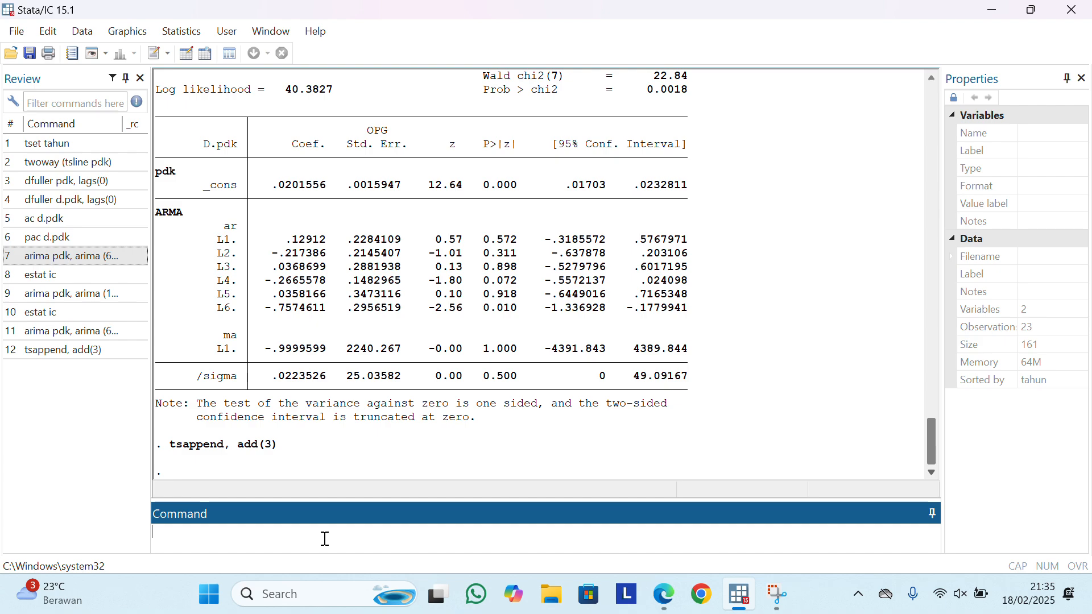
type("predi")
type("ct fc")
type("dpk")
key("BackSpace")
key("BackSpace")
type("pdk, y dynami")
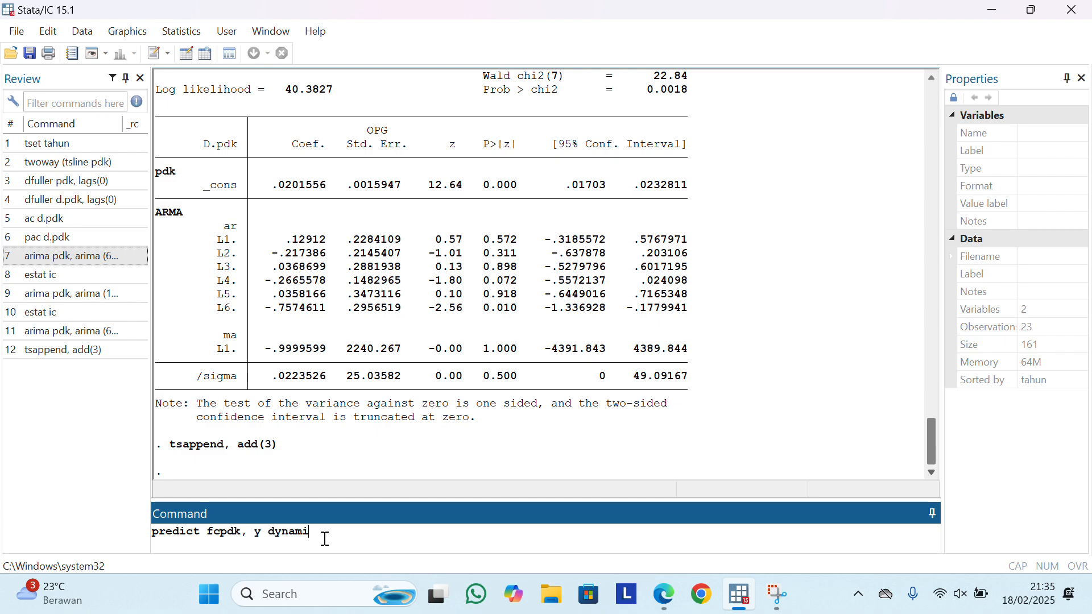
type("c (2022")
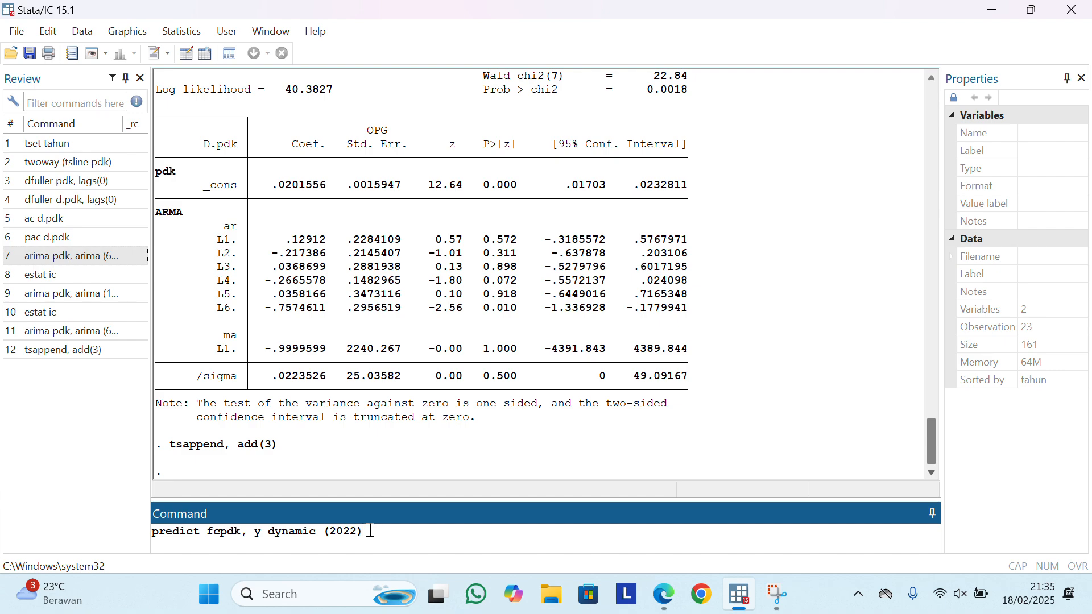
key("Return")
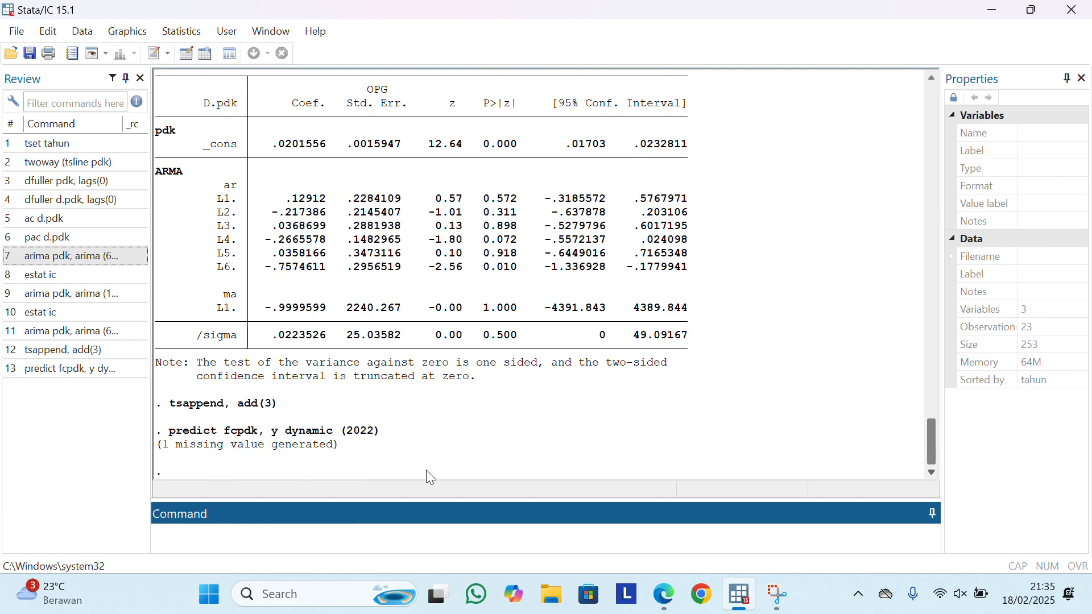
Step: Review the fcpdk values against pdk through 2024 in the Data Editor, and minimize the editor
left_click(186, 54)
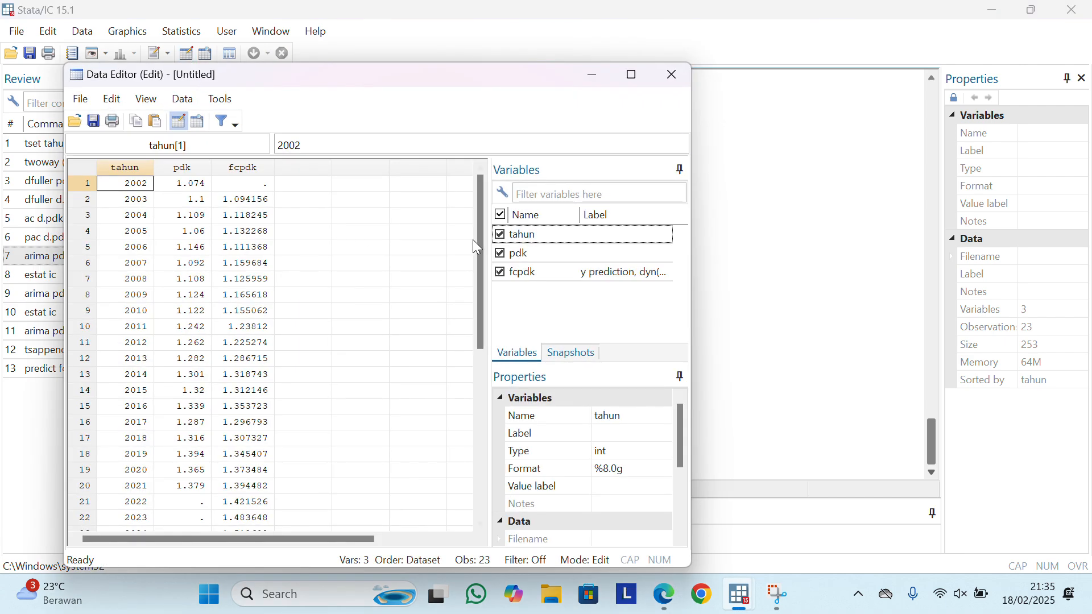
left_click_drag(482, 250, 485, 286)
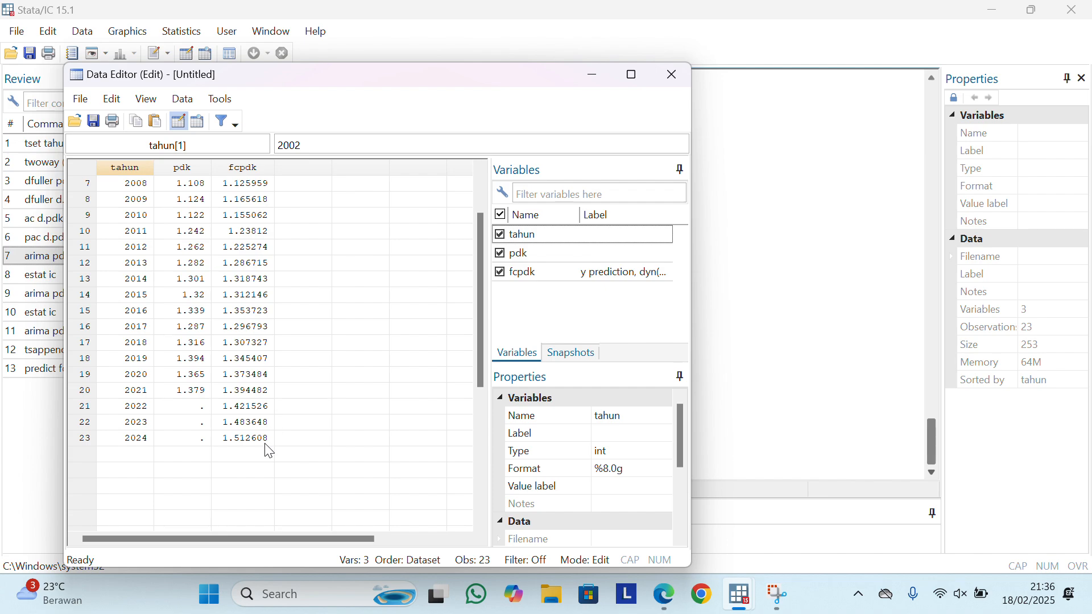
left_click_drag(477, 370, 488, 326)
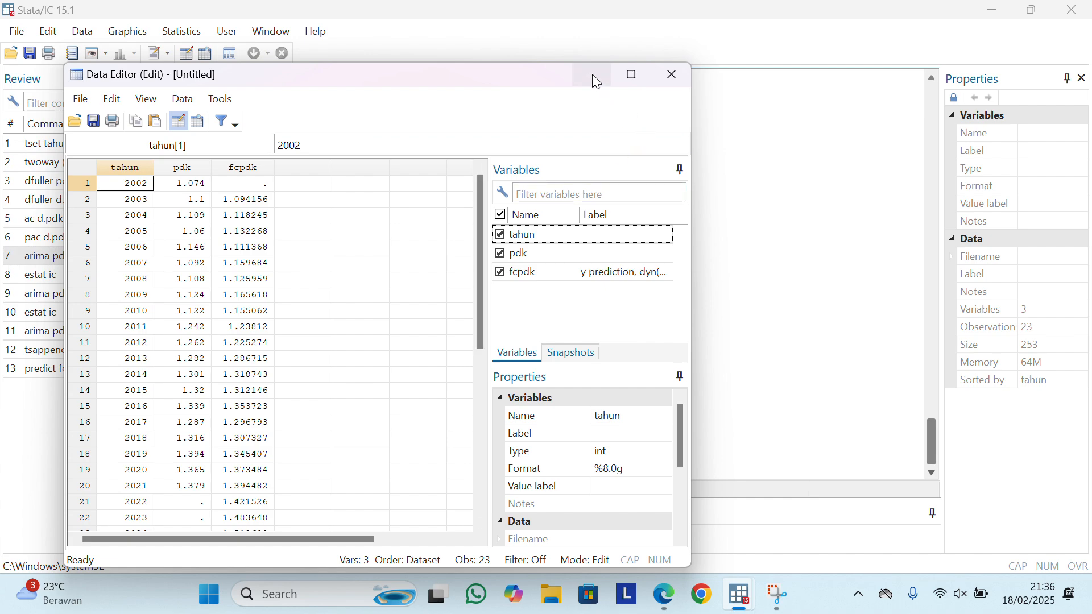
left_click_drag(481, 237, 481, 260)
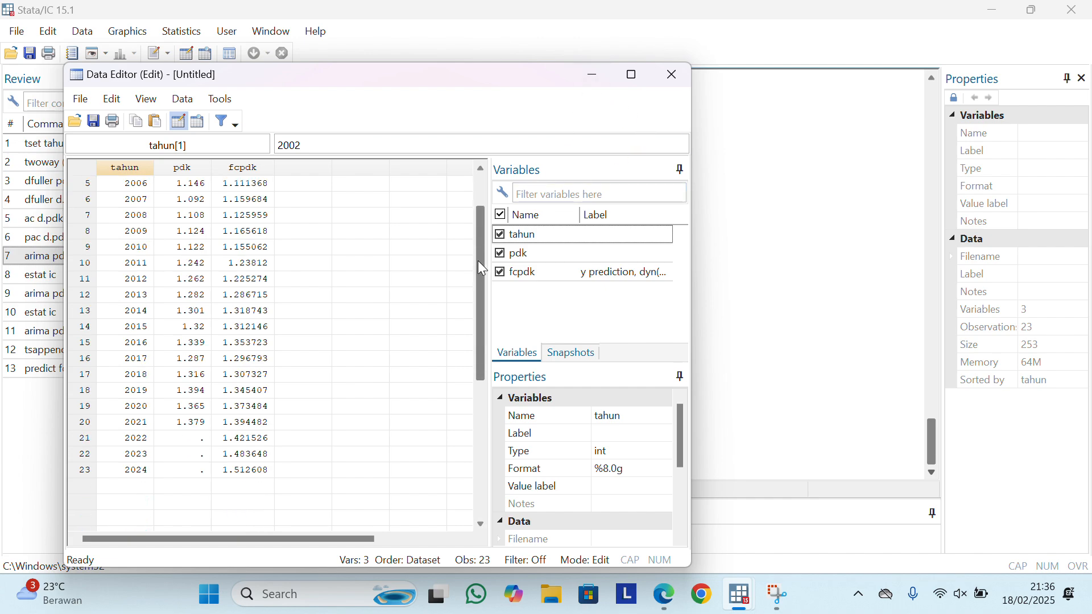
left_click(600, 75)
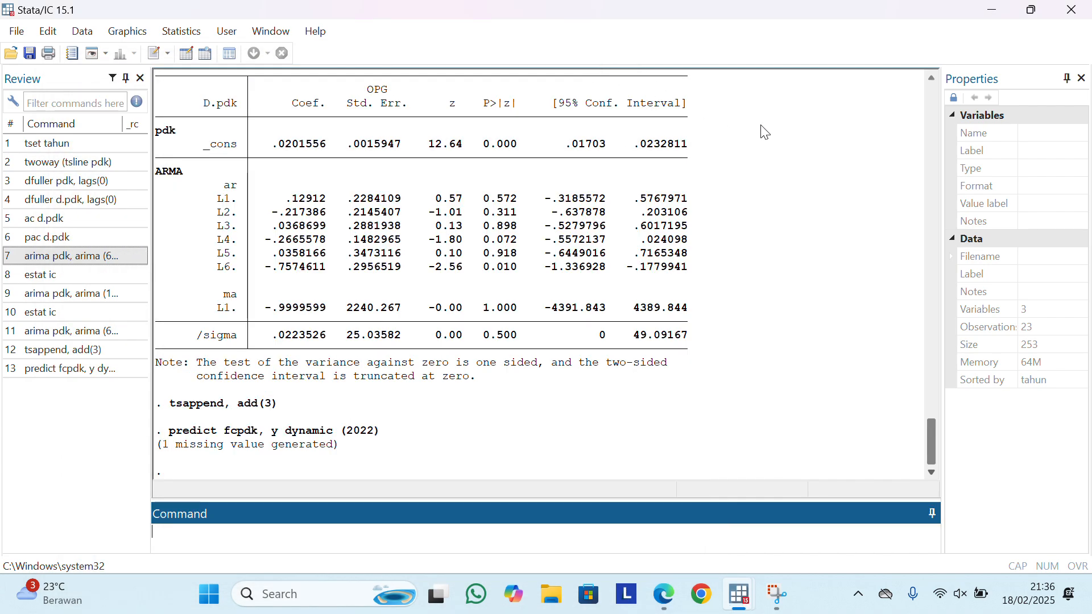